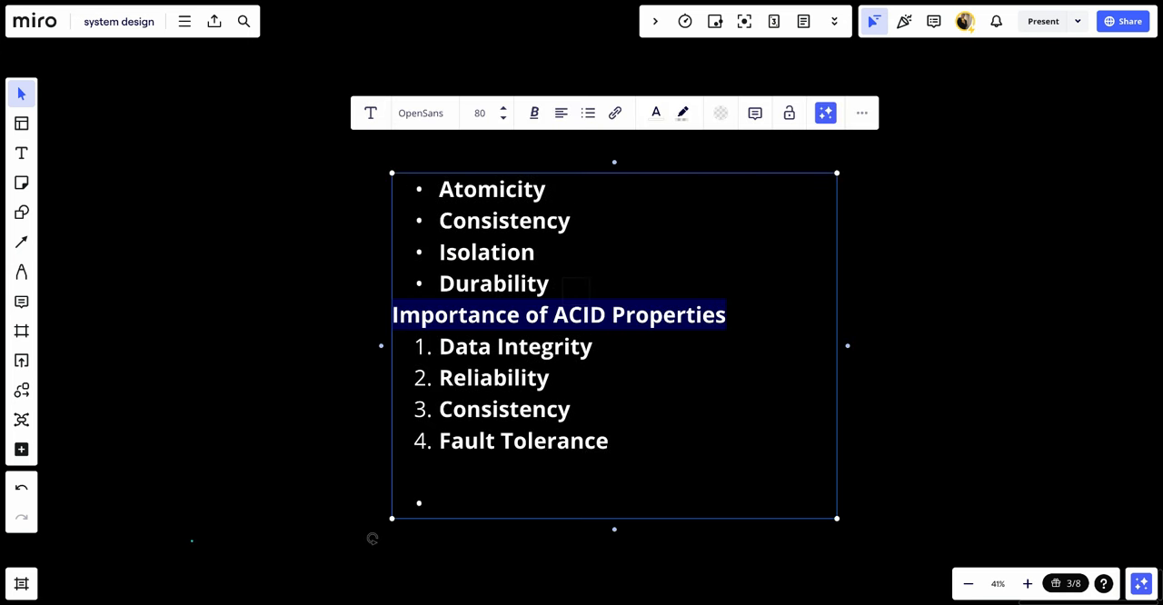
Clear the old ACID text, leaving only the 'Blue-Green Deployment' heading
key(ctrl+a)
key(BackSpace)
text(Blue-Green Deployment)
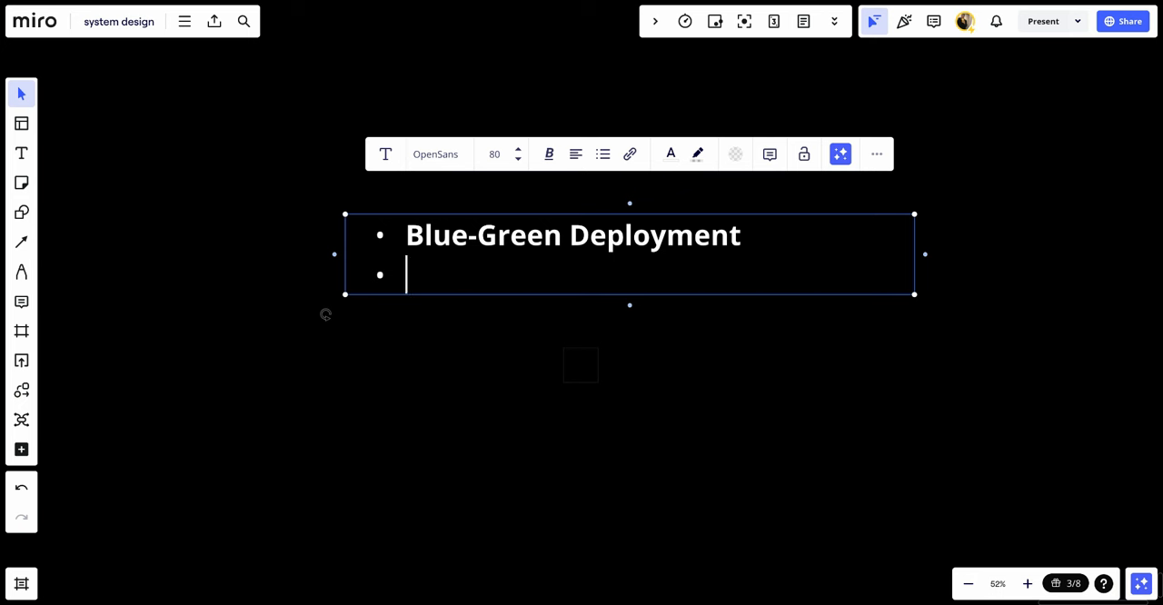
key(BackSpace)
key(BackSpace)
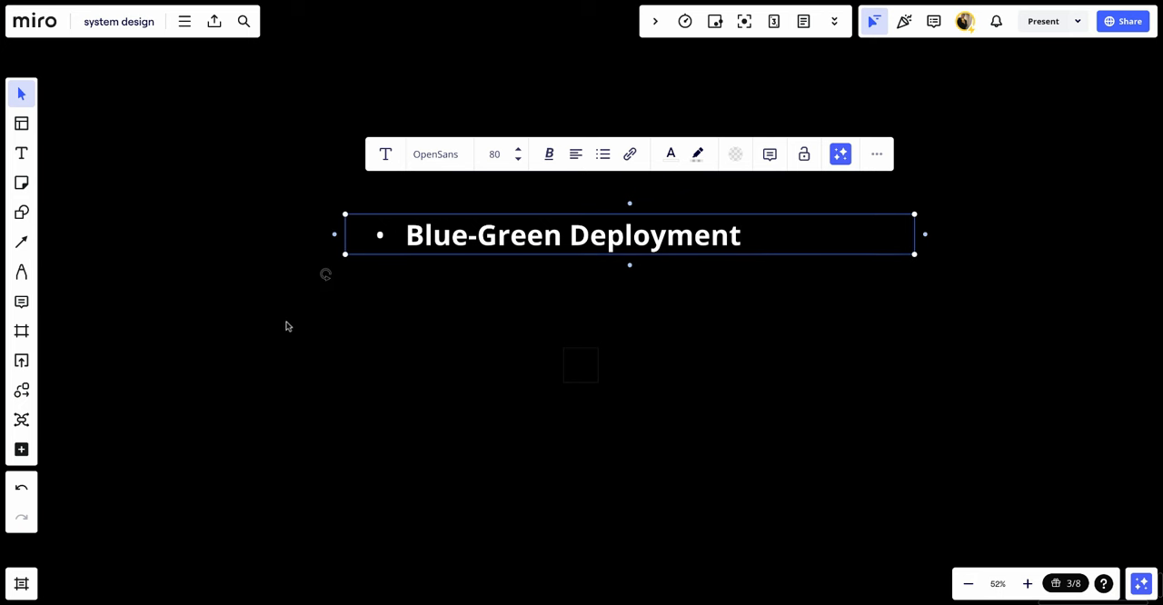
Unbullet the heading and start an empty bulleted line beneath it
click(397, 238)
key(BackSpace)
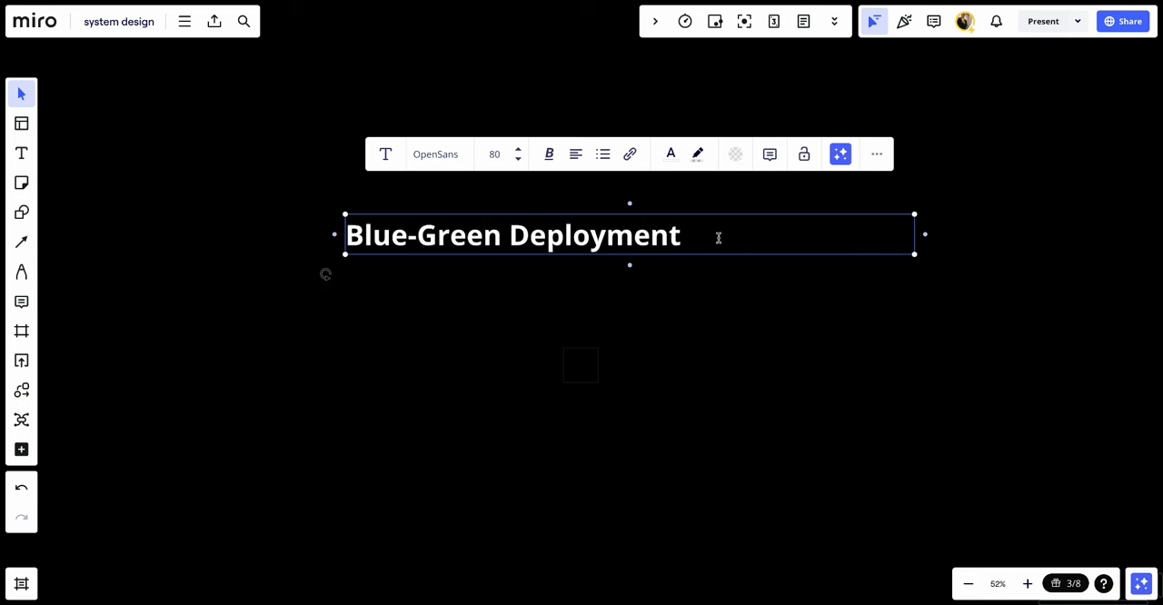
click(718, 238)
key(Return)
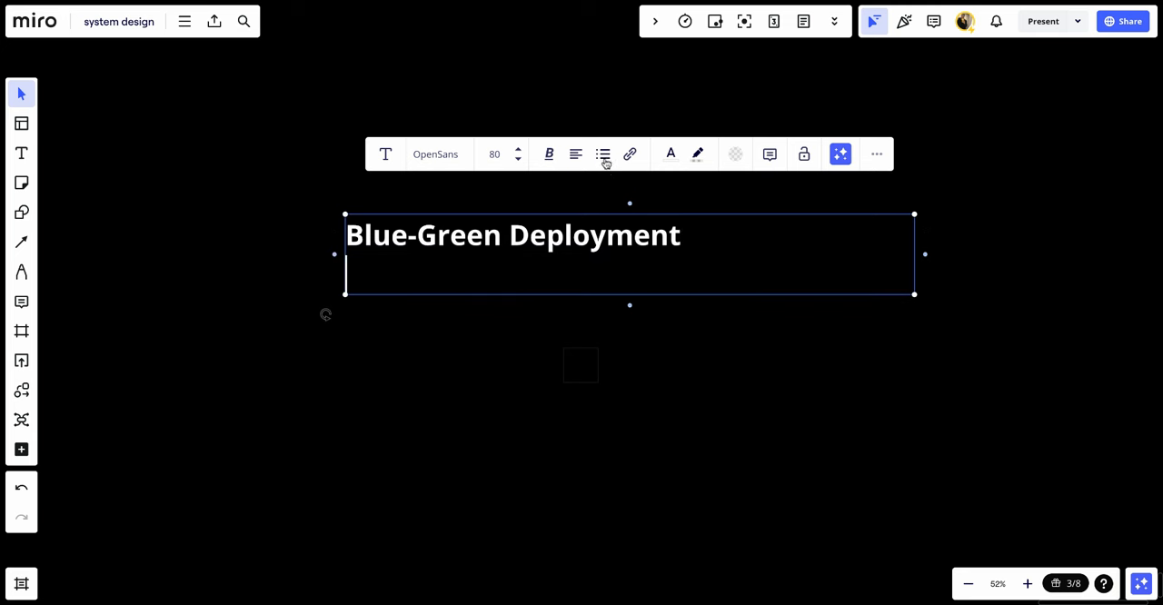
click(606, 162)
click(603, 191)
text(Set Up)
scroll(488, 313, up, 2)
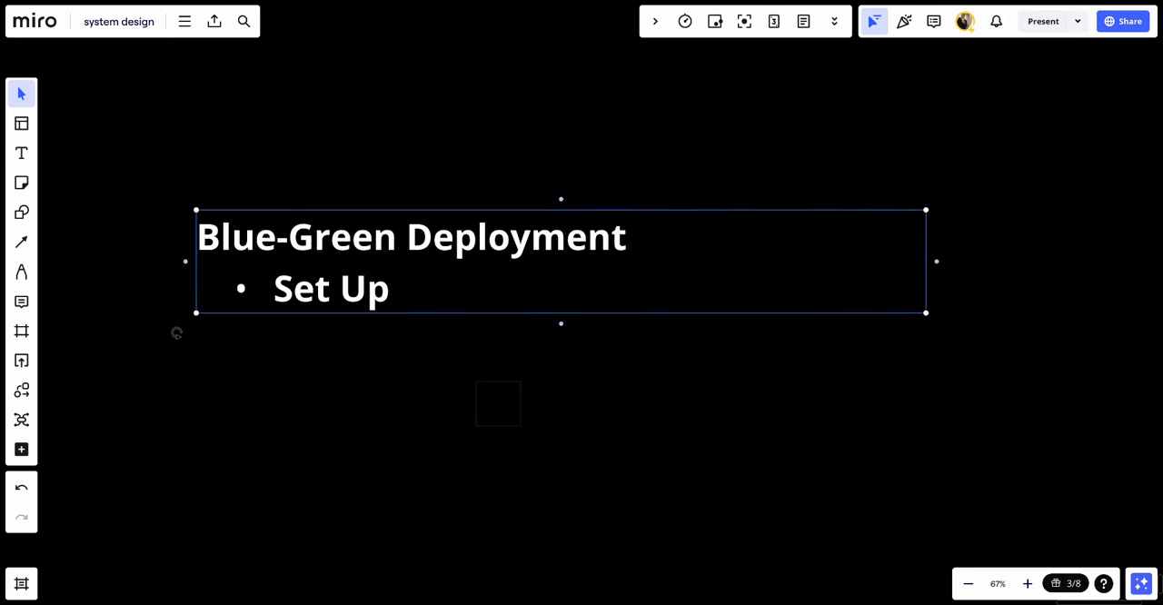
Add 'Deploy' and 'Switch traffic' bullets under 'Set Up', fixing typos as they appear
mouse_move(177, 332)
mouse_down()
mouse_move(210, 237)
mouse_move(191, 232)
mouse_up()
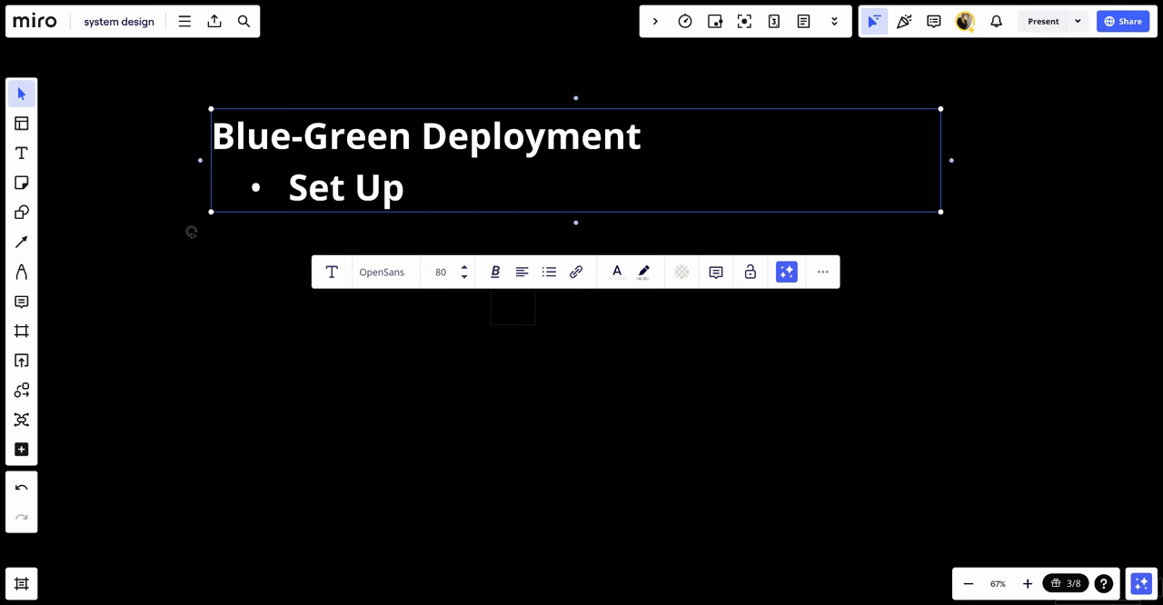
key(Return)
text(D)
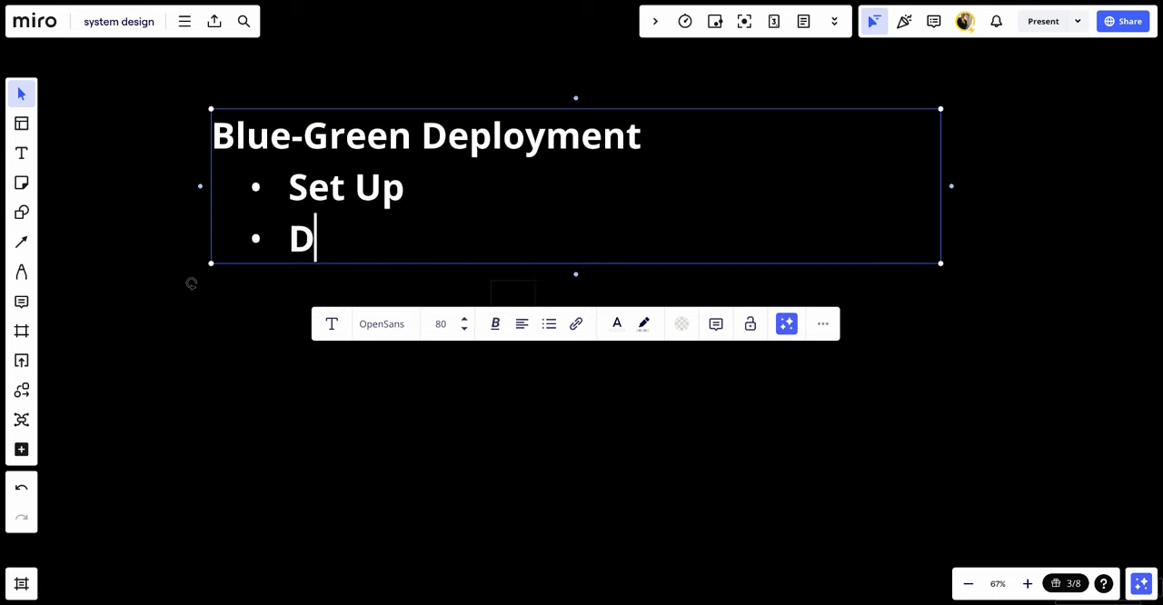
text(eploy)
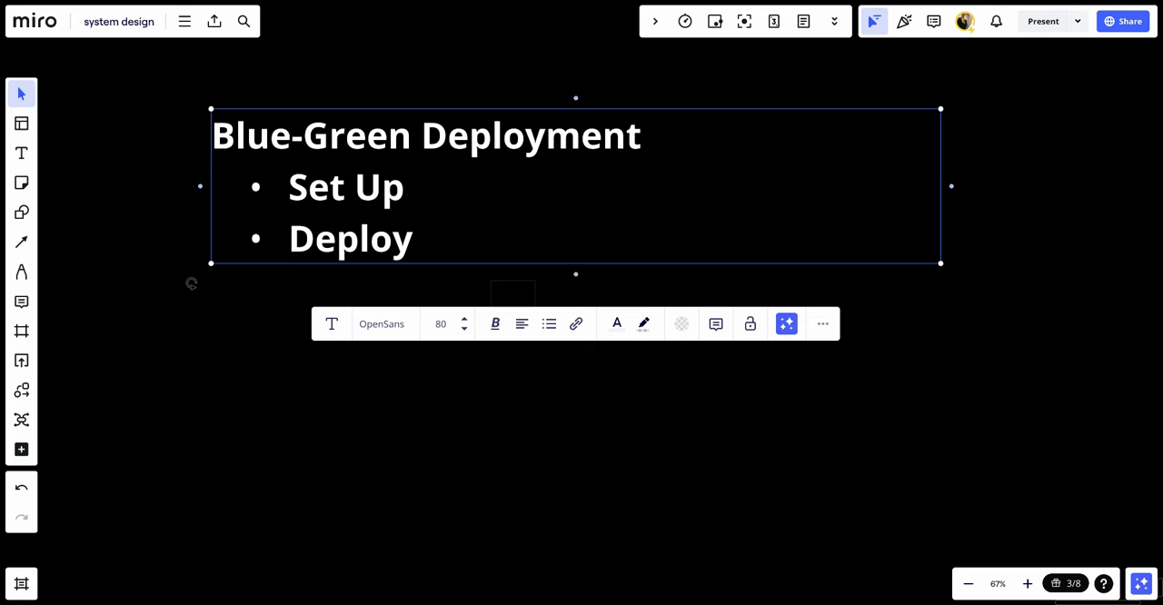
key(Return)
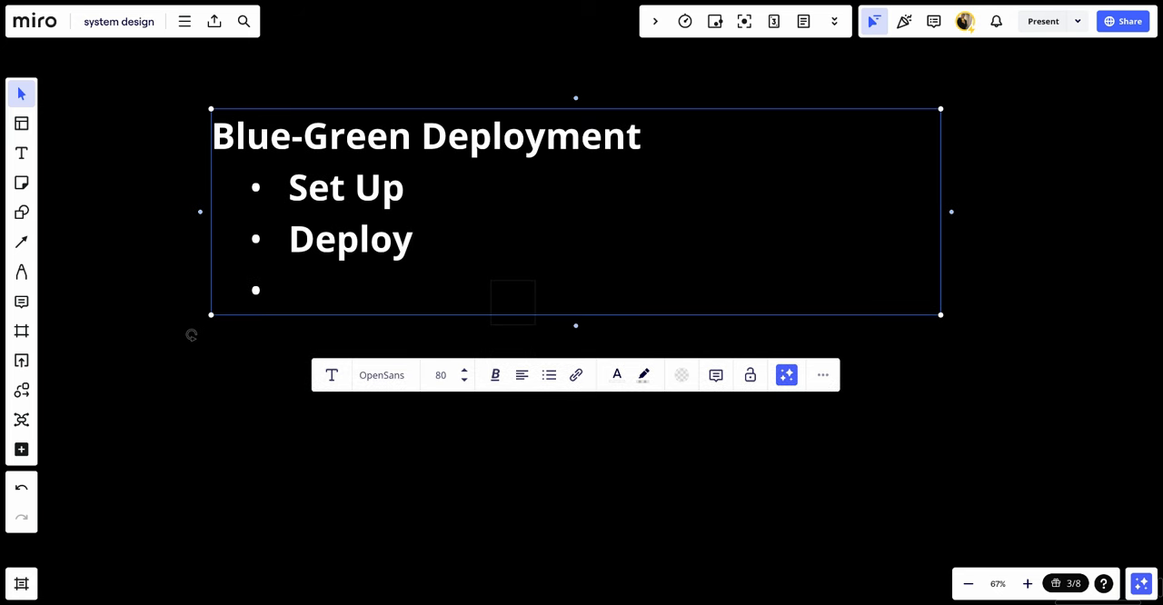
text(Swit)
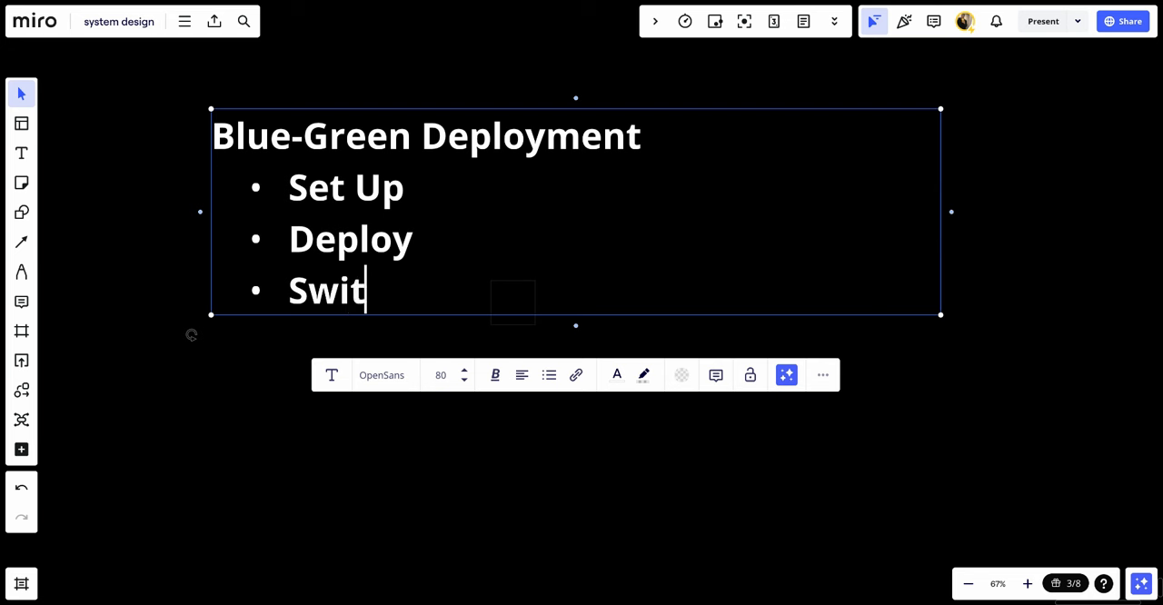
text(r)
key(BackSpace)
text(cht)
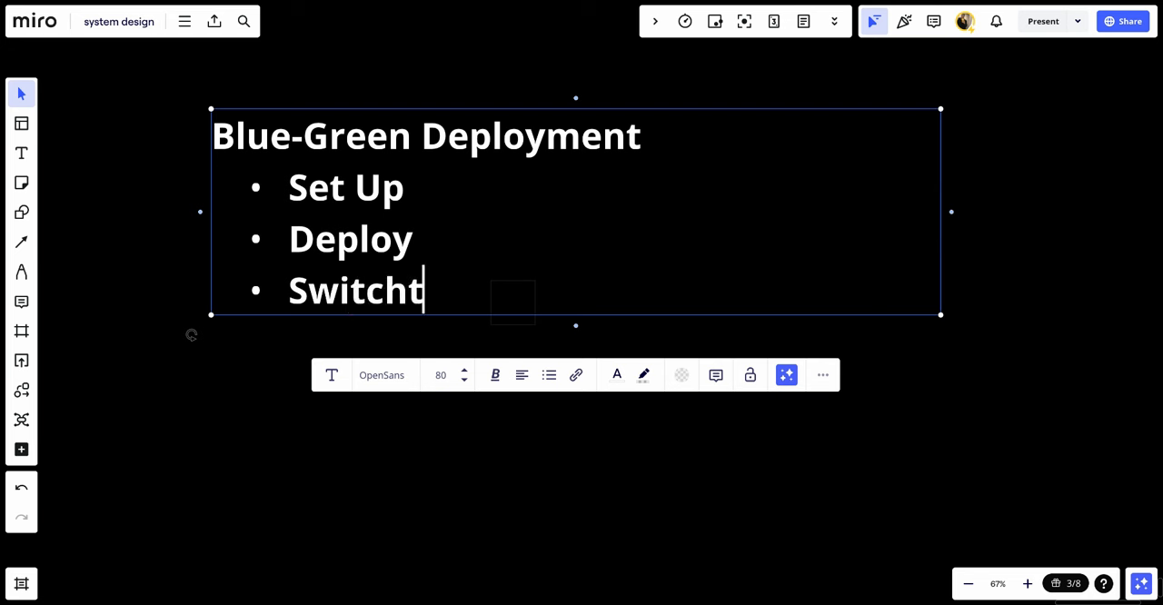
text(rafix)
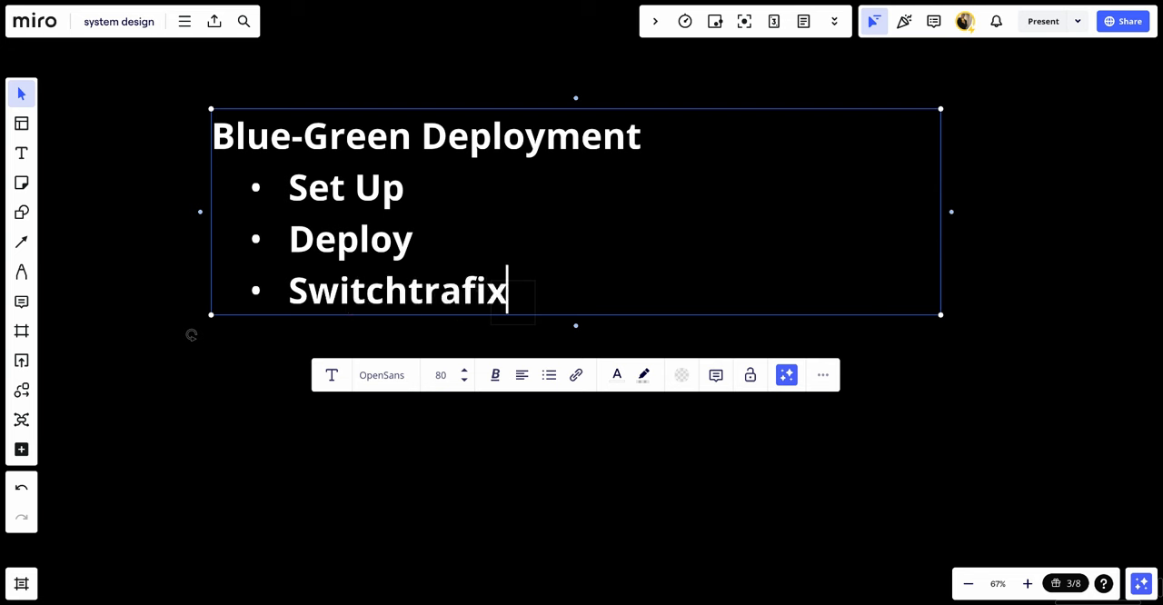
key(BackSpace)
text(c)
Correct 'Switchtrafic' to 'Switch traffic' and start a fourth bullet for 'Rollback'
key(Left)
key(Left)
key(Left)
key(Left)
key(Right)
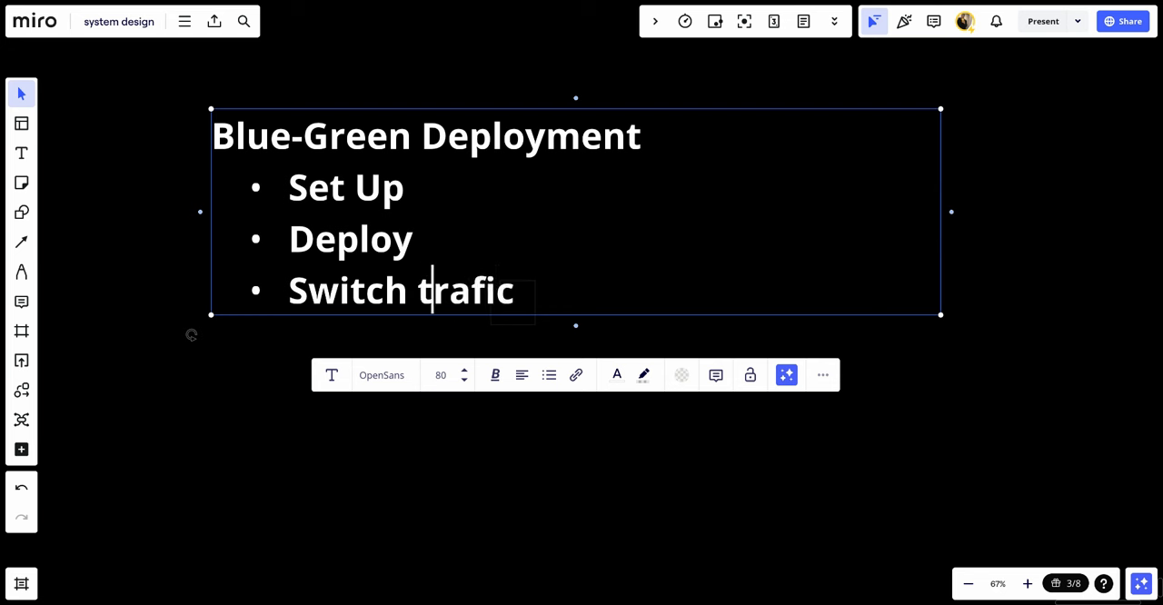
key(Right)
key(Right)
key(Right)
key(Right)
key(Left)
text(f)
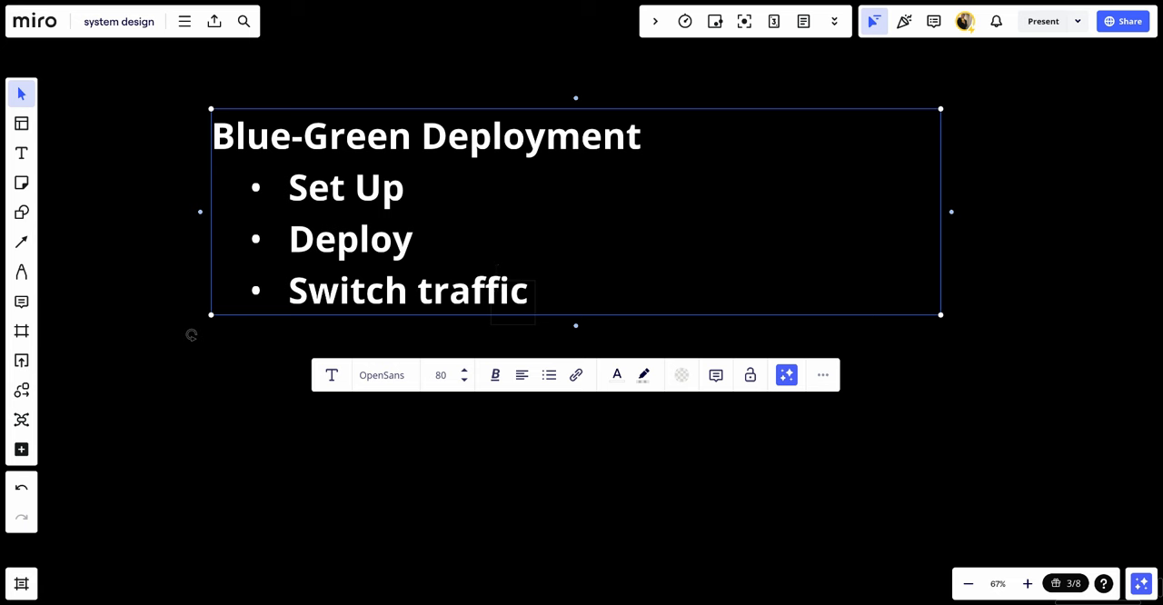
click(576, 288)
key(Return)
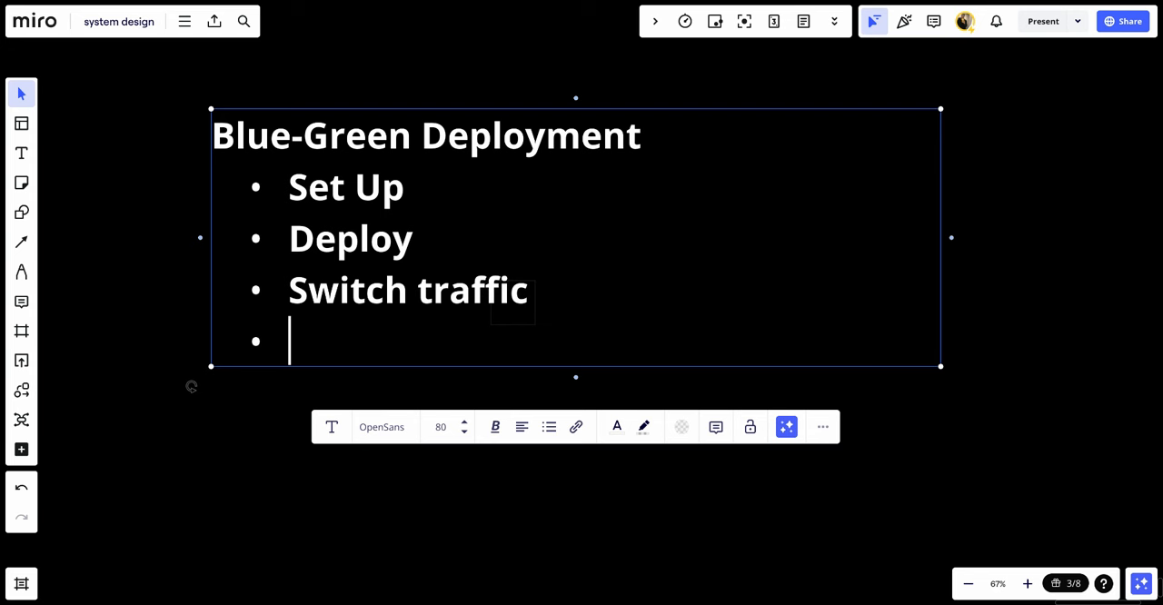
text(Rollback)
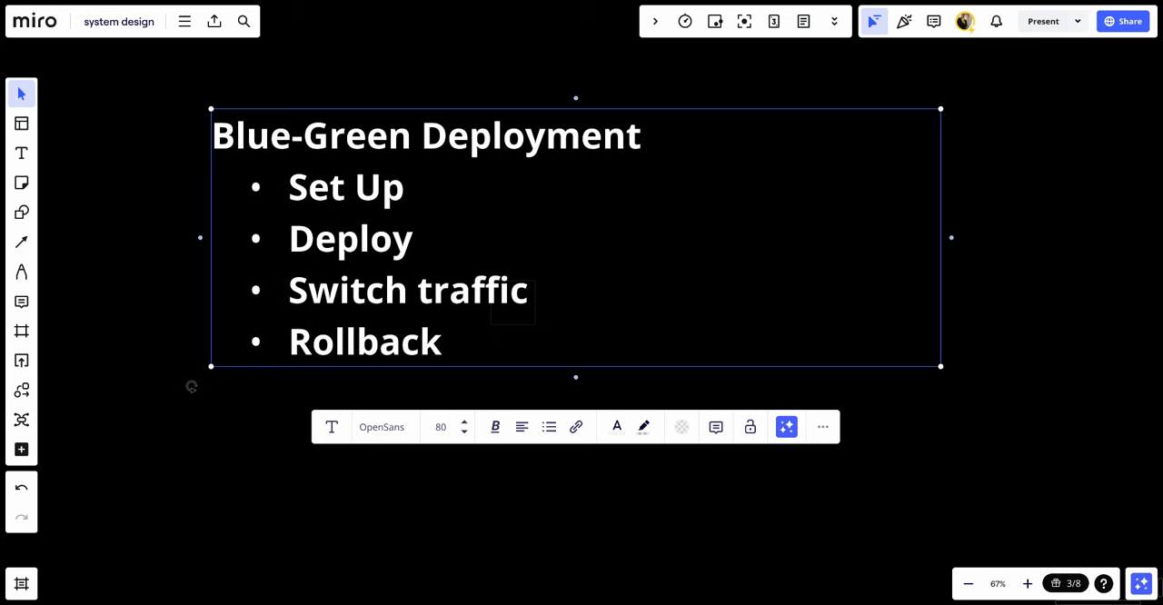
Add a 'Rolling Deployment' heading with a bulleted 'Incremental Updates' line beneath it
key(Return)
key(Return)
key(Return)
text(Rolling Deploymen)
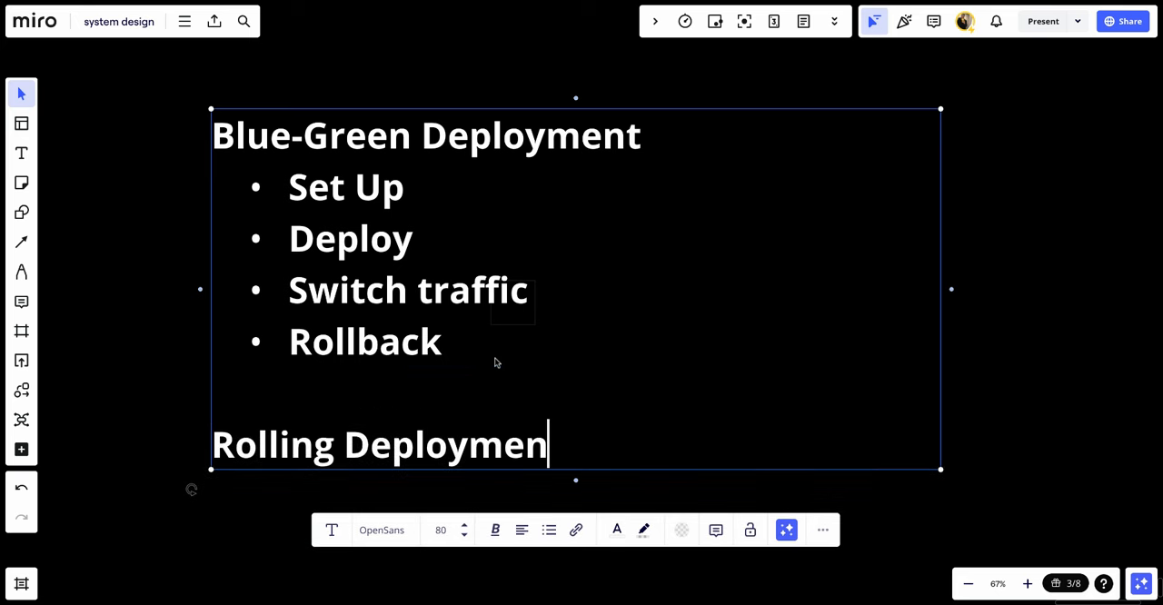
scroll(496, 363, down, 5)
scroll(495, 363, up, 3)
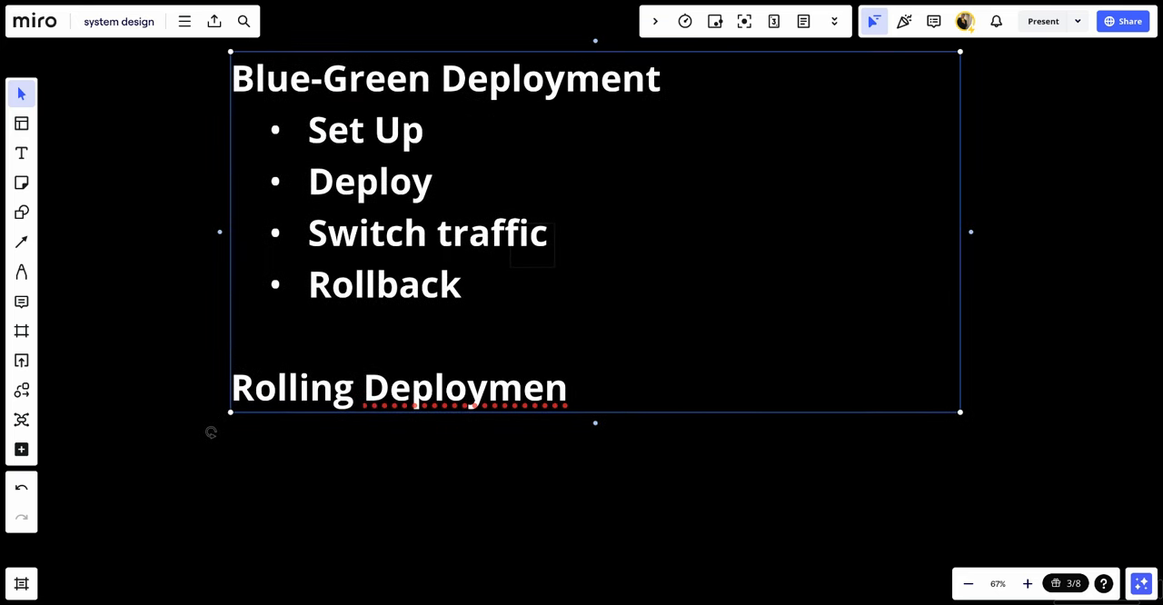
text(t)
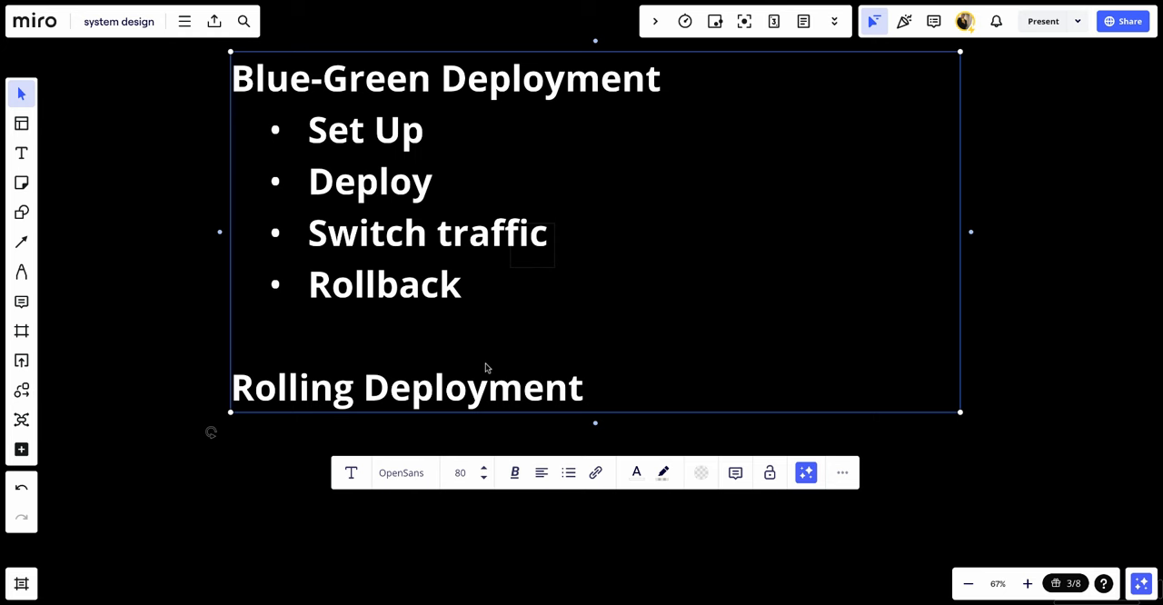
key(Return)
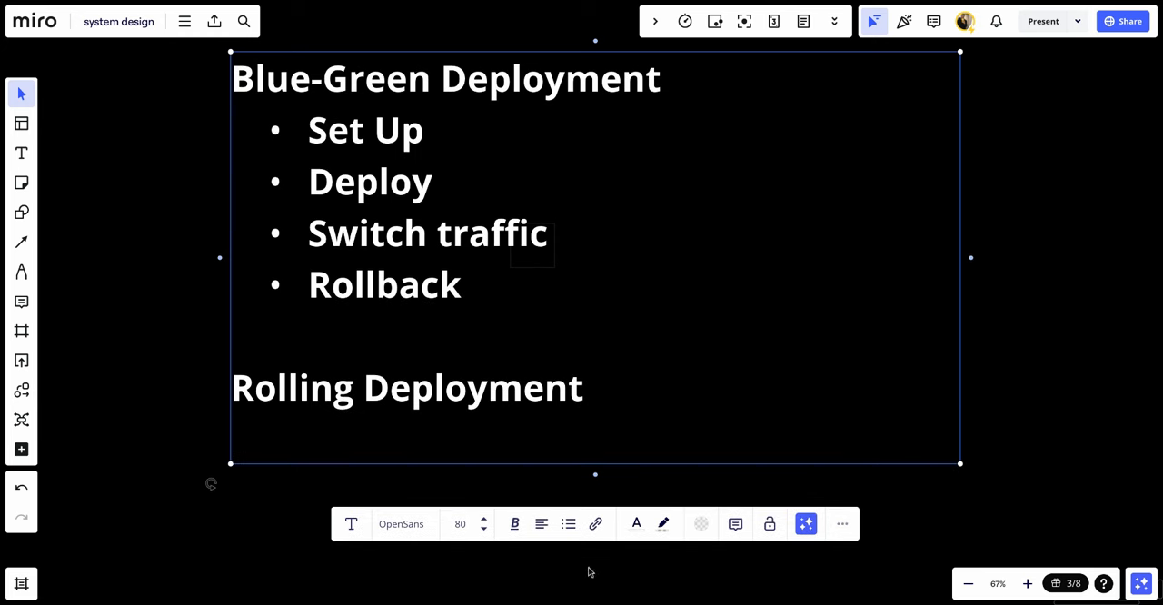
click(571, 527)
click(569, 558)
text(Incremental Updates)
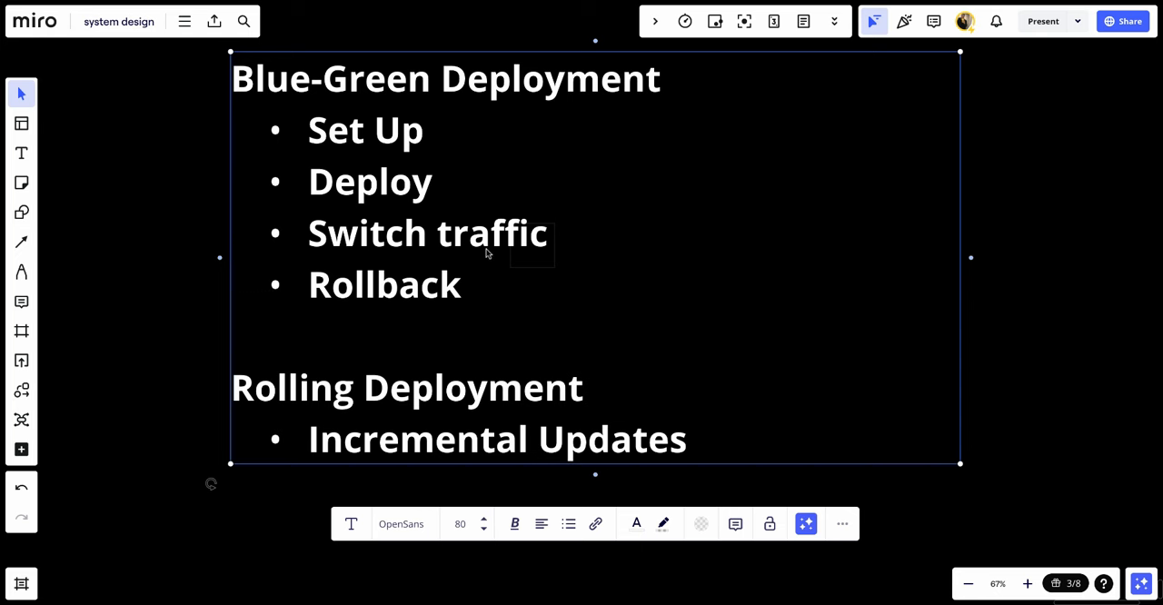
Add 'Health Checks' and 'Load Balancer' bullets under 'Incremental Updates'
key(Return)
text(Health Checks)
scroll(784, 412, down, 5)
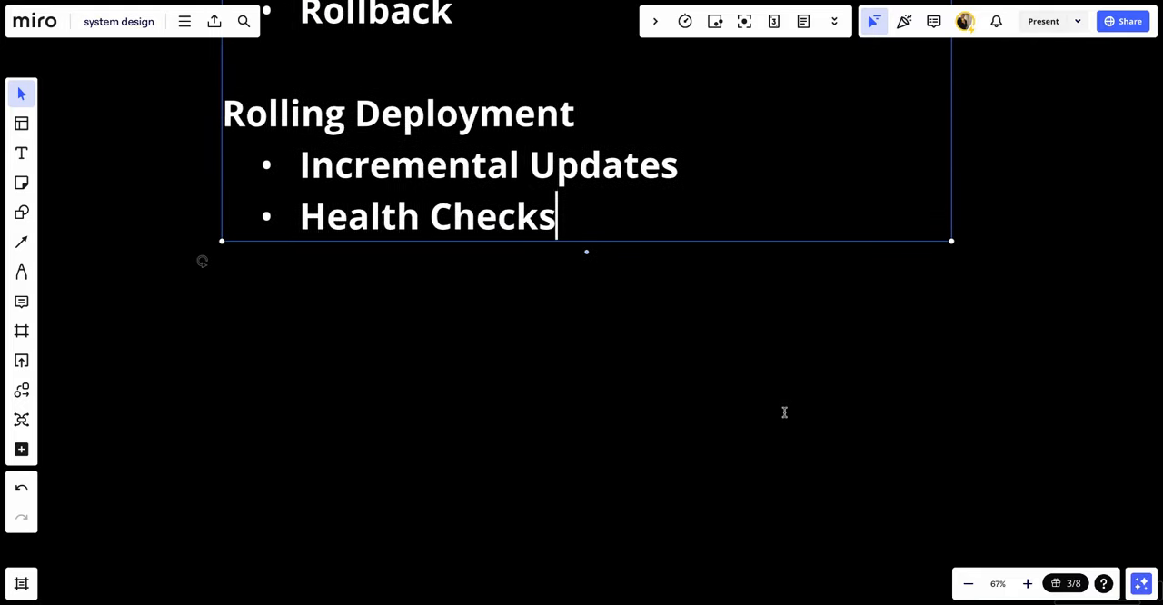
scroll(784, 412, down, 2)
ctrl+scroll(784, 412, up, 3)
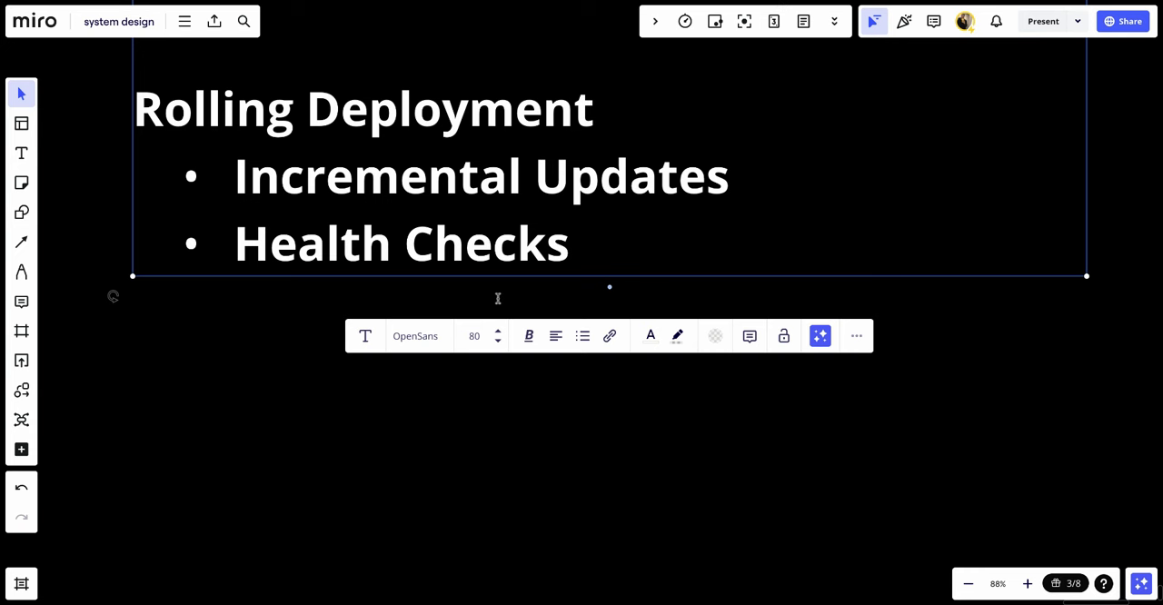
key(Return)
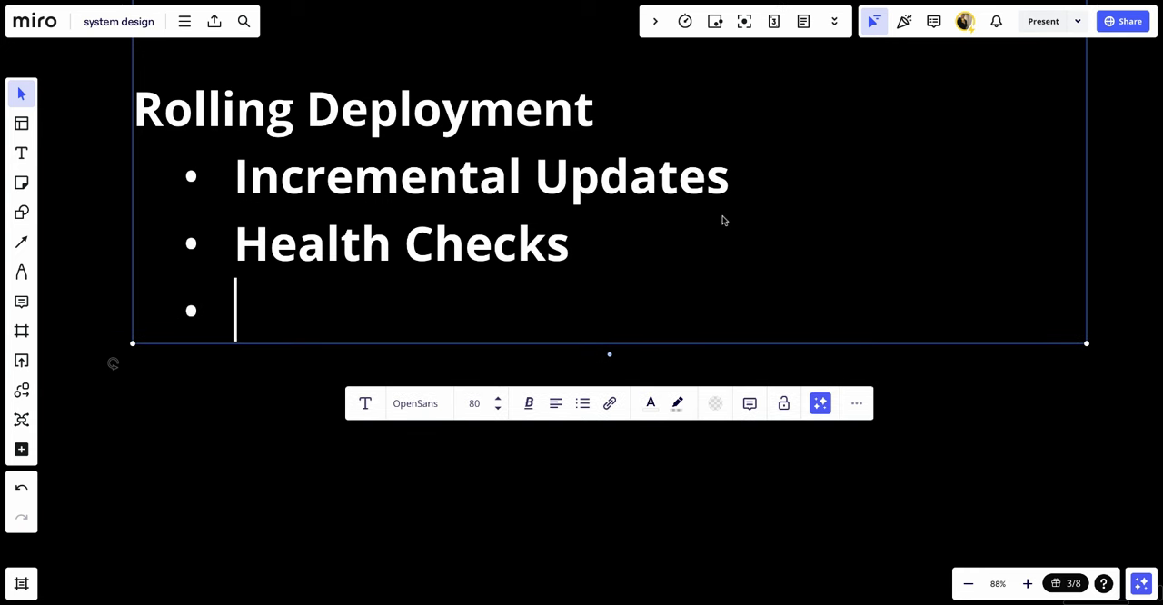
text(Load Balancer)
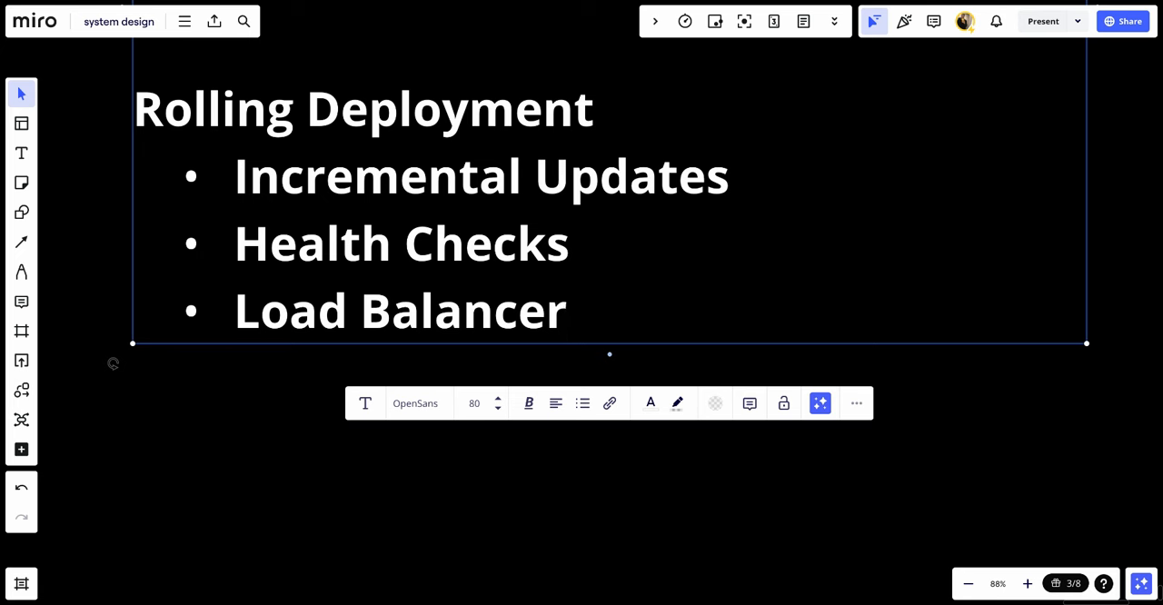
key(Return)
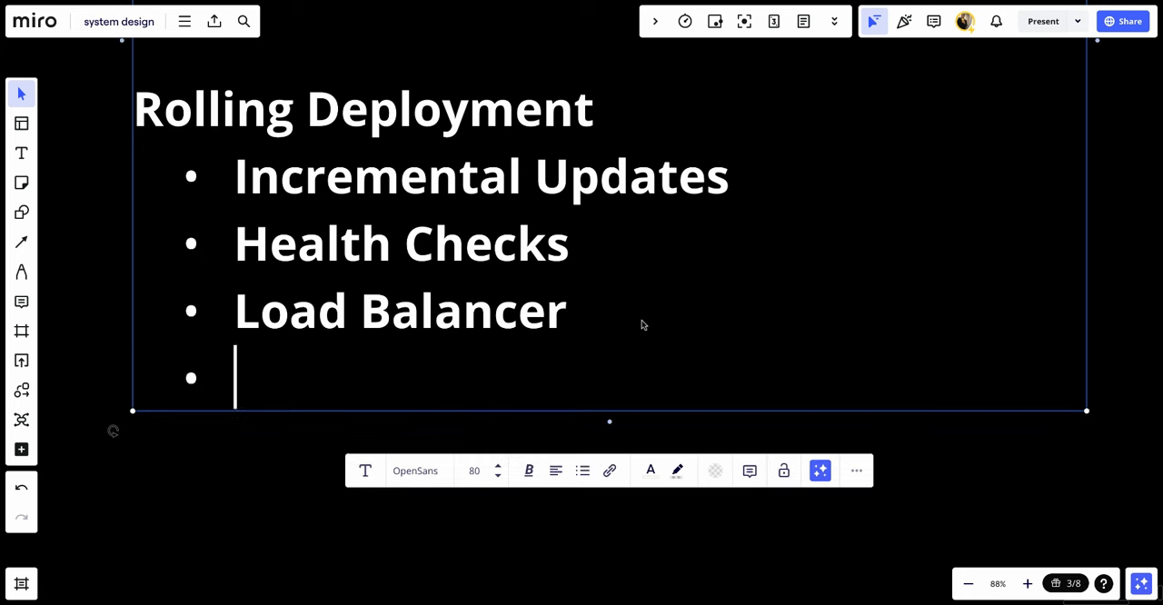
Add a 'Canary Deployment' heading with an empty bulleted line beneath it
key(Return)
key(Return)
text(Canary Deployment)
scroll(642, 324, down, 5)
scroll(642, 324, down, 2)
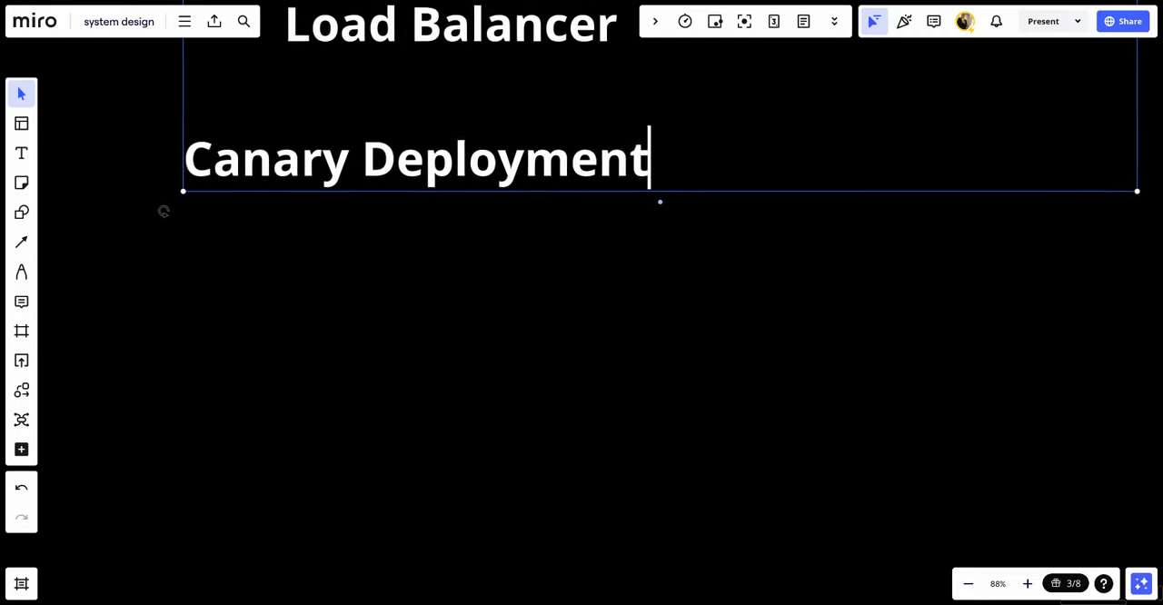
scroll(642, 324, down, 3)
scroll(642, 325, down, 1)
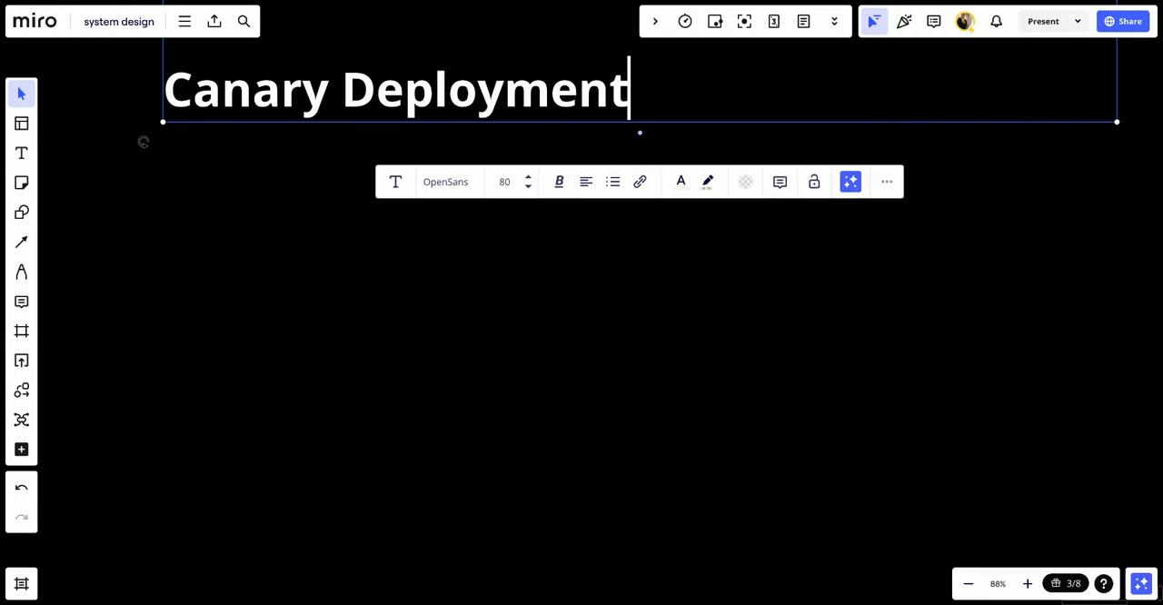
key(Return)
click(613, 249)
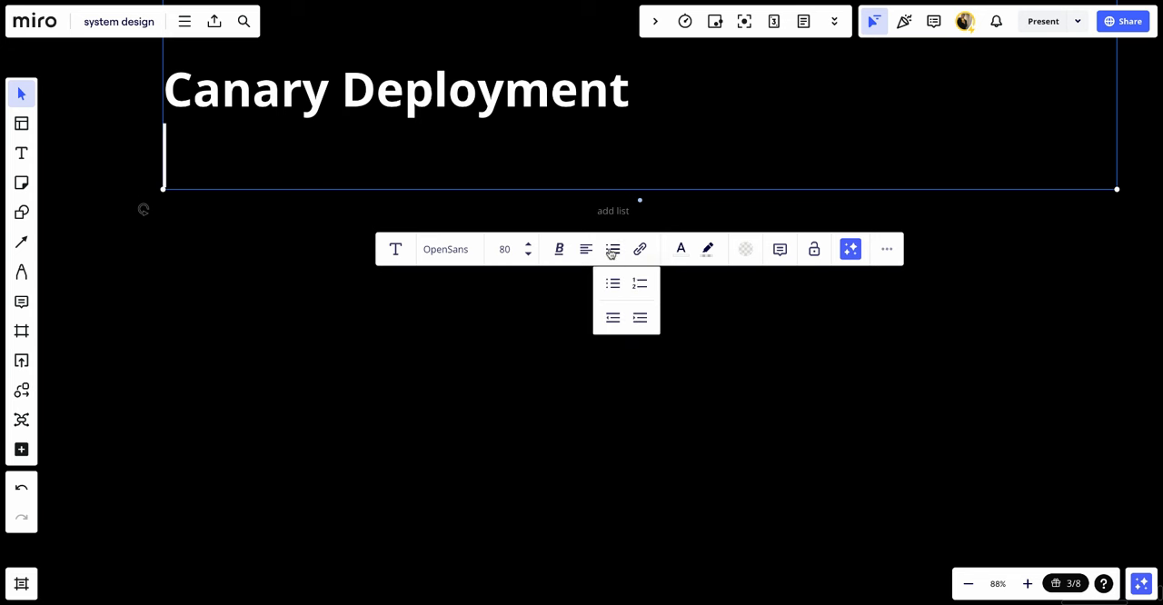
click(614, 284)
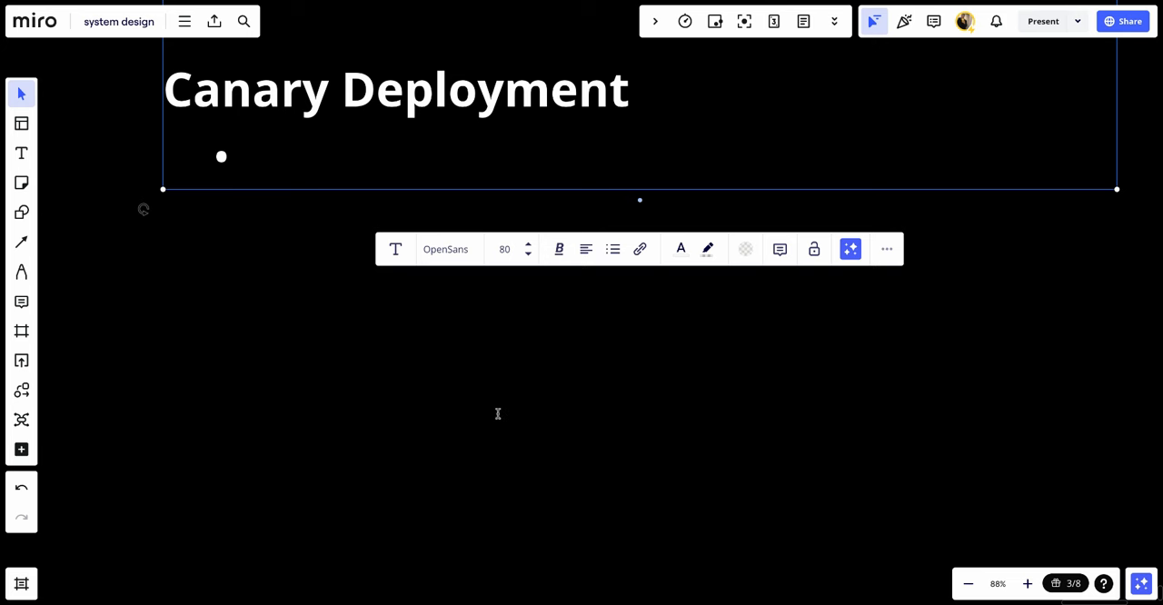
text(Subset Release)
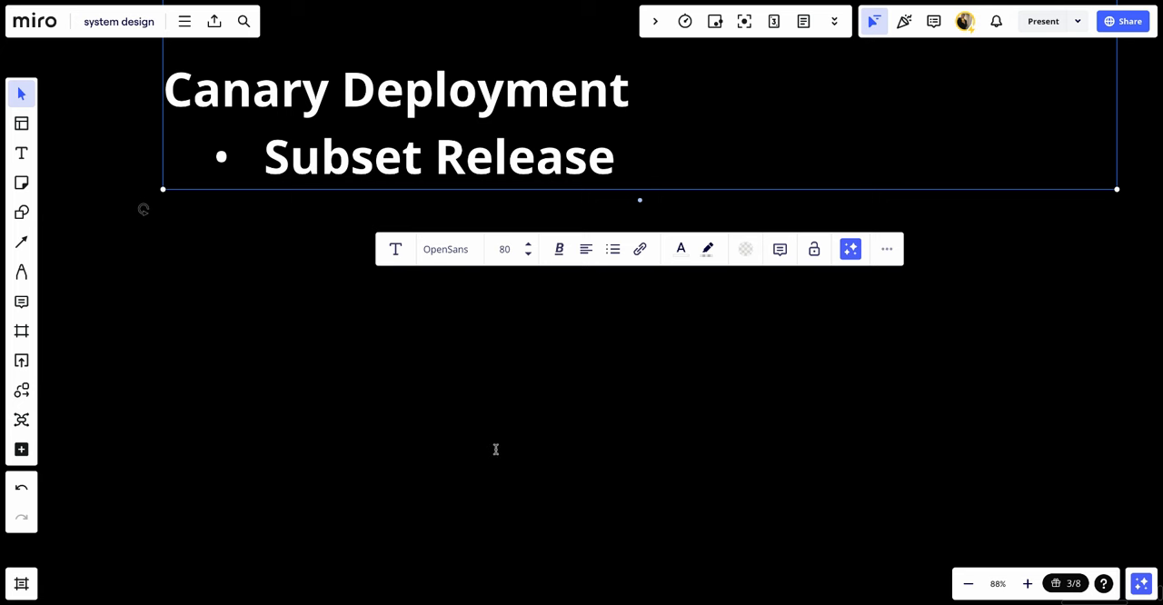
List 'Subset Release', 'Monitor and Validate' and 'Gradual Rollout' as bullets
key(Return)
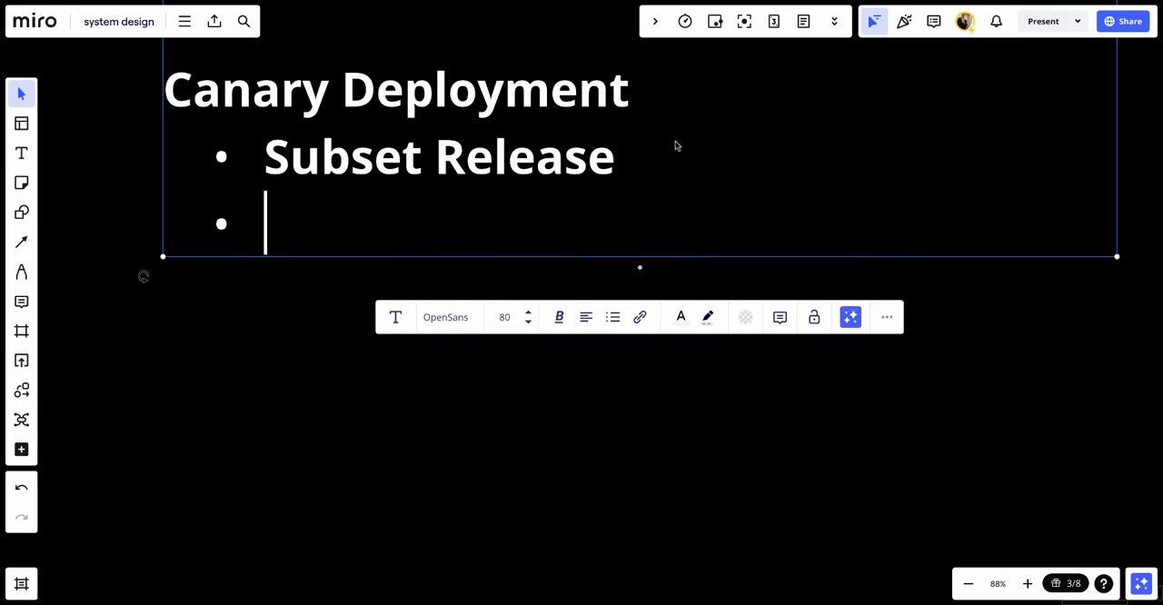
text(Monitor and Validate:)
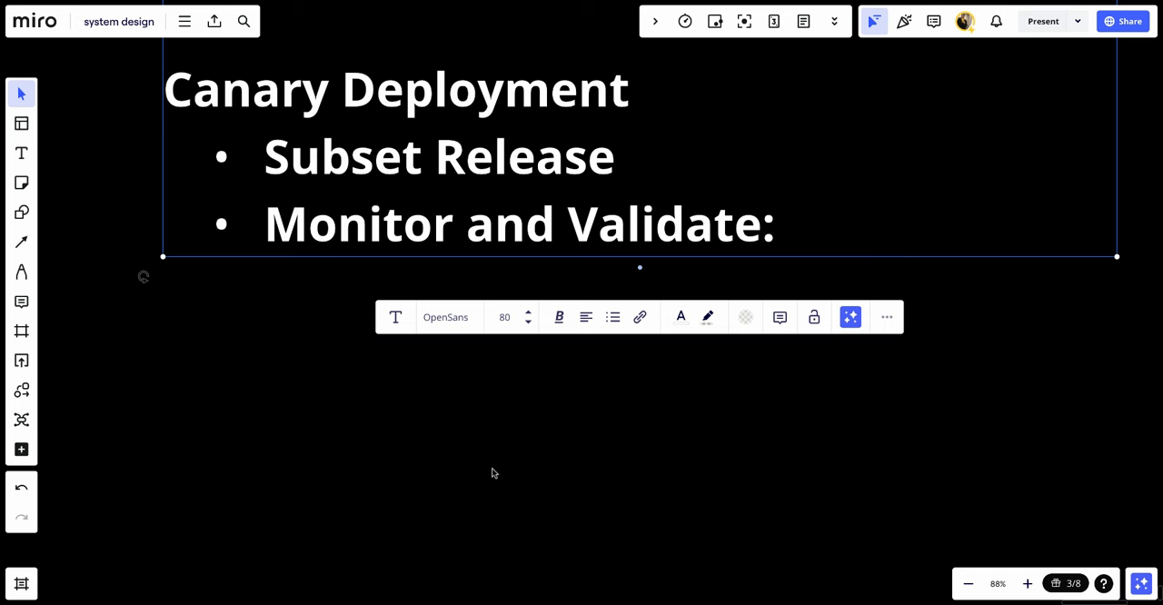
key(BackSpace)
key(Return)
text(Gradual Rollout)
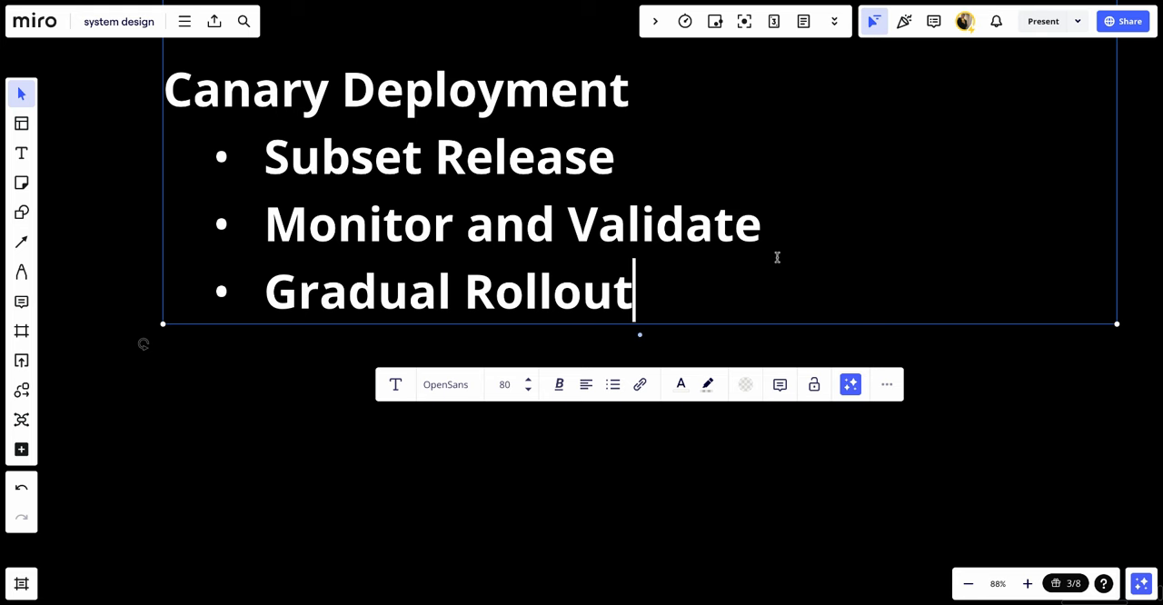
key(Return)
key(Return)
text(Feature Toggles)
scroll(777, 257, down, 2)
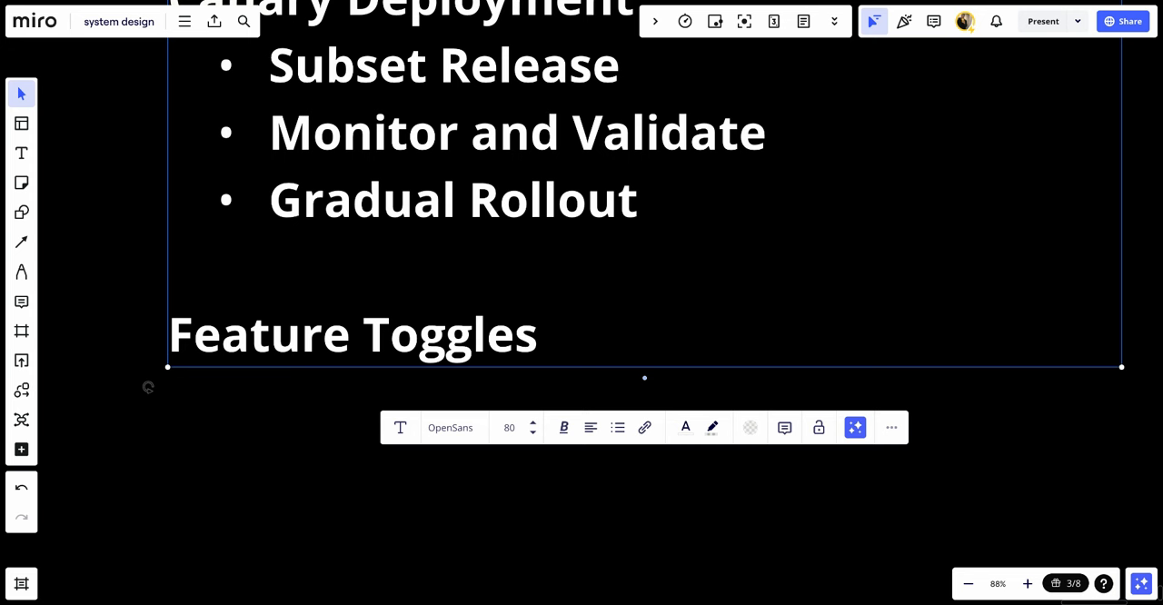
Start a bulleted list under 'Feature Toggles' with 'Deploy with Toggles Off'
key(Return)
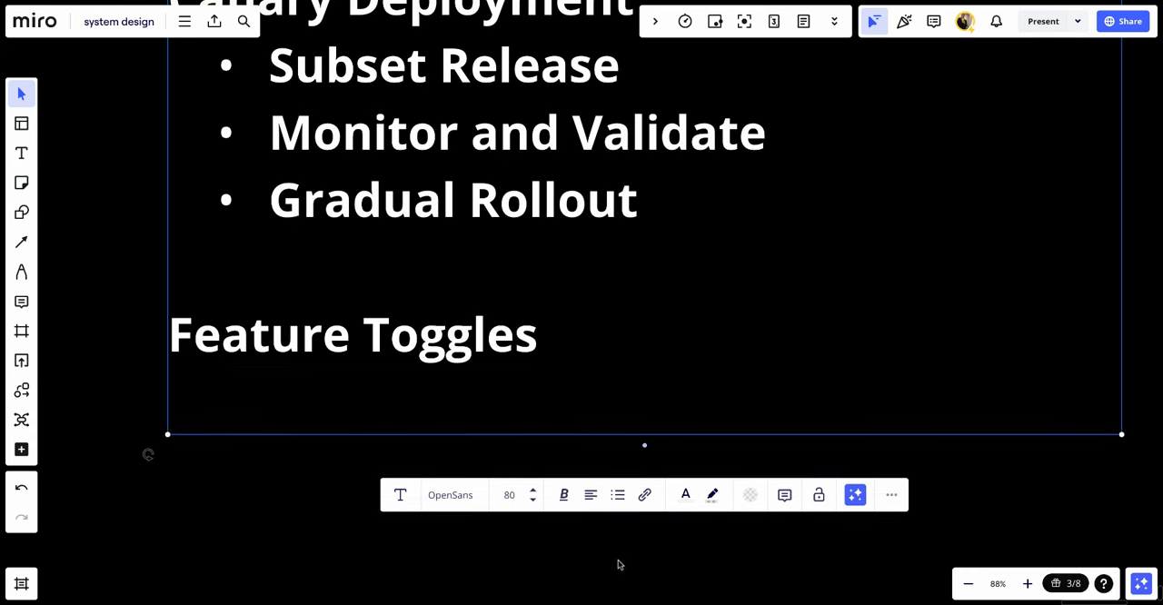
click(618, 495)
click(618, 531)
text(Deploy with Toggles Off)
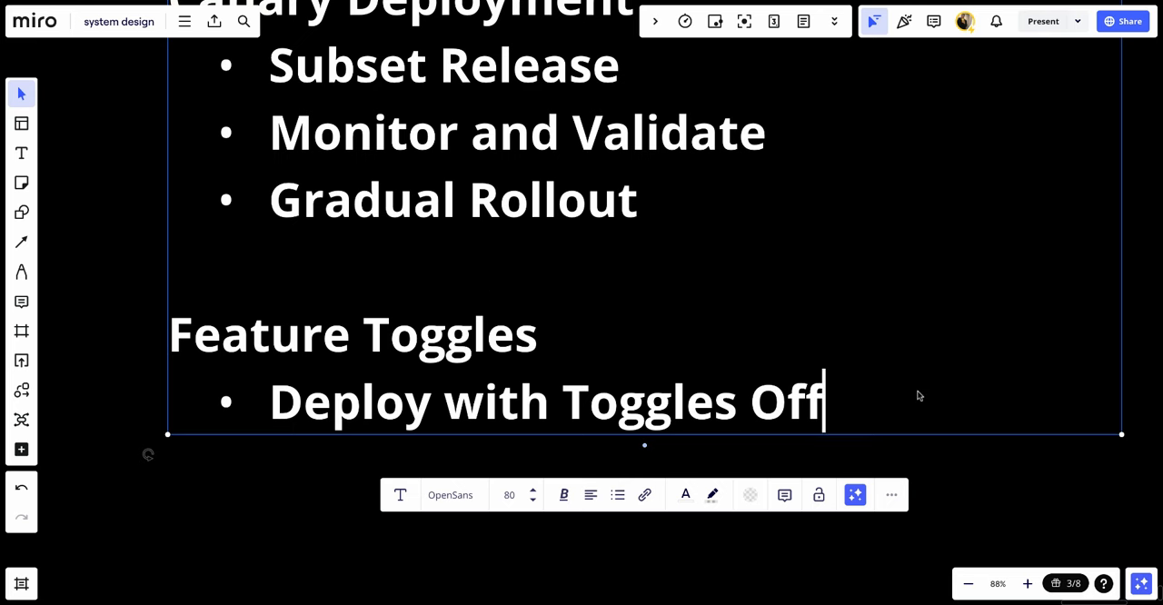
key(Return)
text(Gradual Enablement)
scroll(918, 395, down, 5)
scroll(918, 395, up, 2)
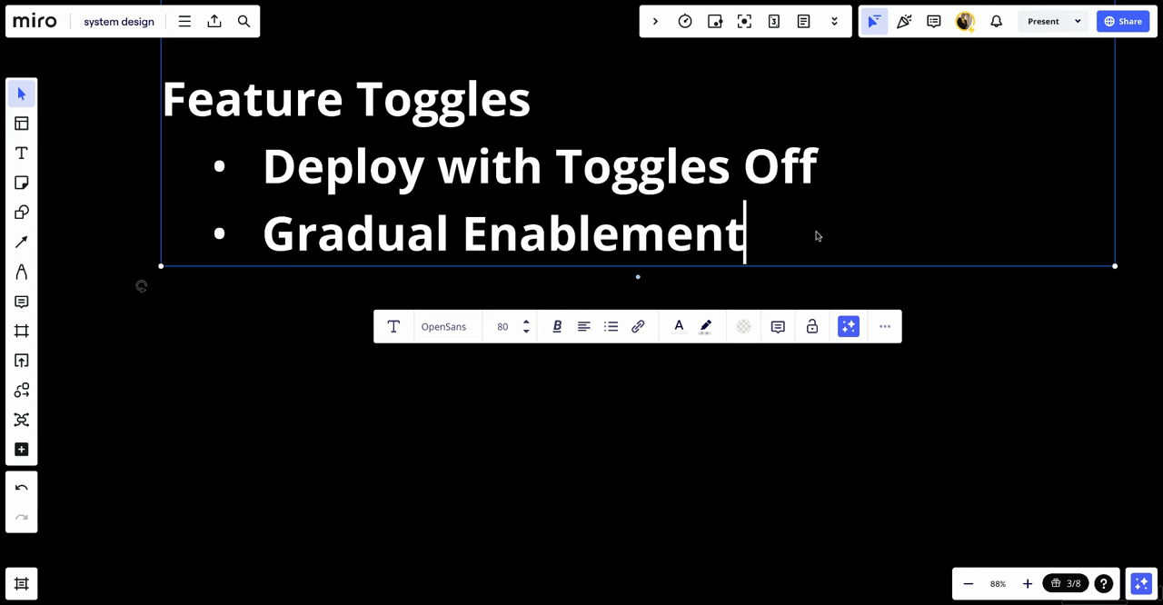
Add 'Gradual Enablement' and 'Instant Rollback' bullets, leaving a gap for 'Database Schema Changes'
key(Return)
text(Instant Rollback)
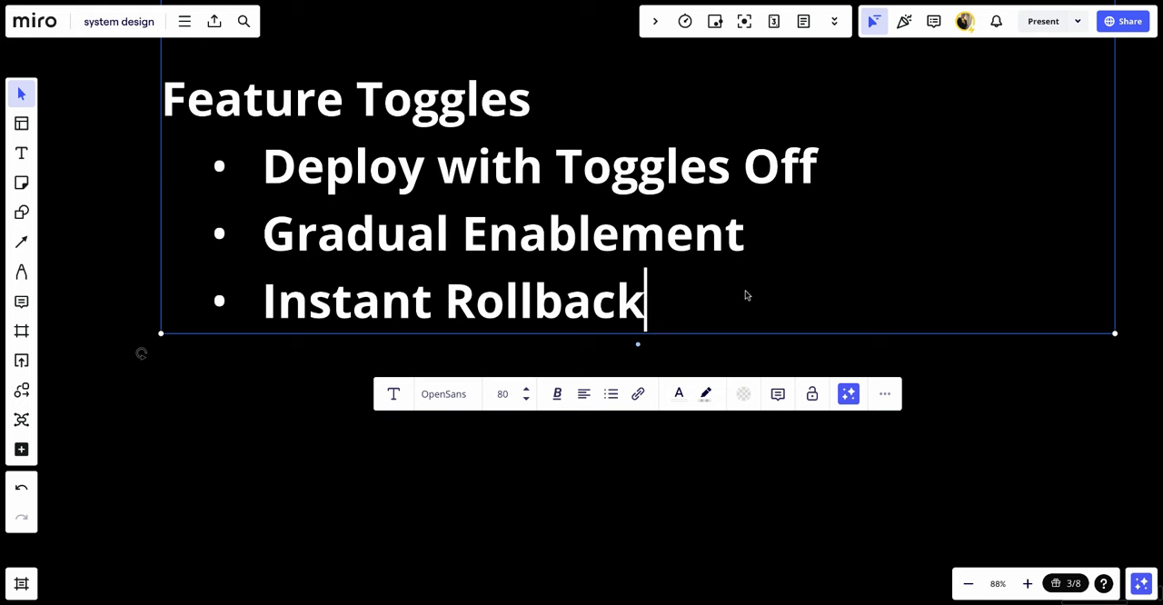
key(Return)
key(Return)
text(Database Schema Changes)
key(Return)
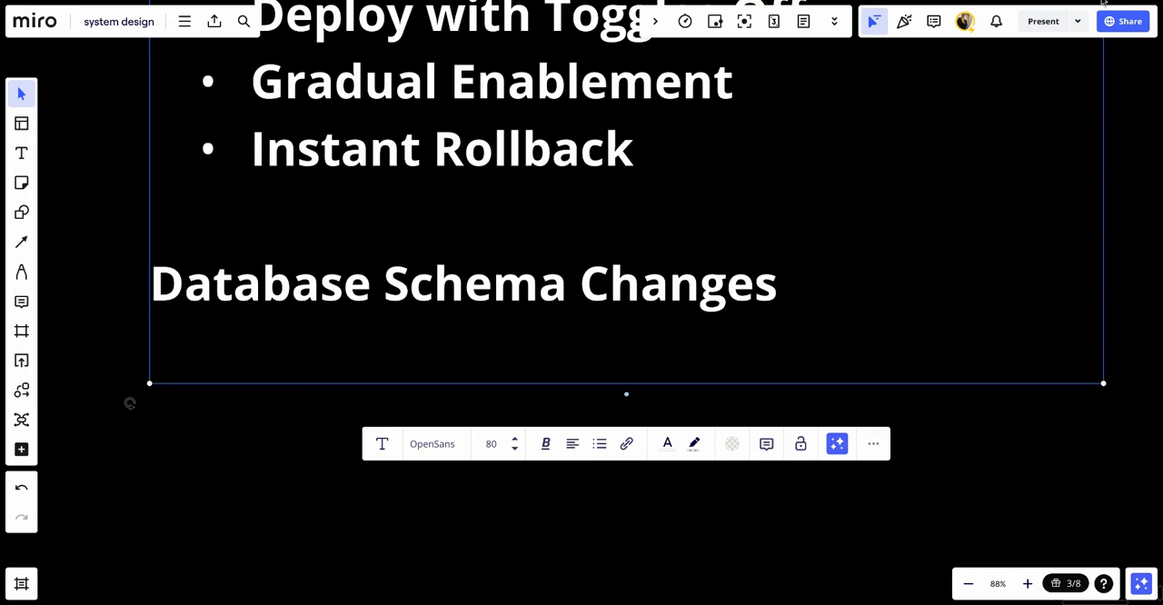
Bullet 'Backward-Compatible Changes', 'Two-Phase Deployment' and 'Online Migrations' under Database Schema Changes
click(600, 445)
click(603, 482)
text(Backward-Compatible Changes)
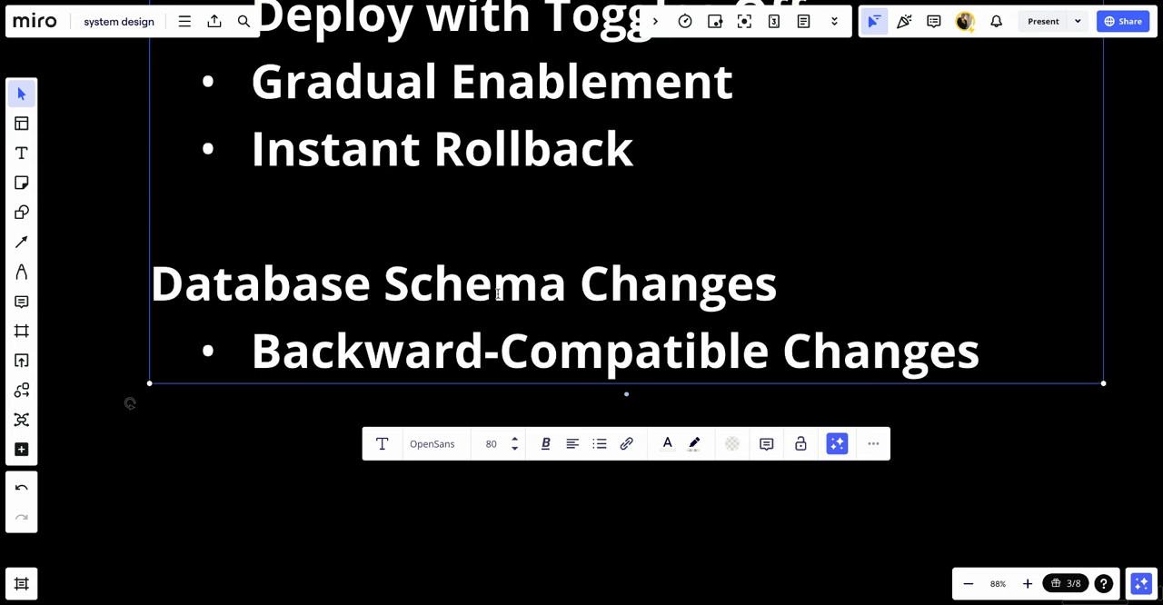
key(Return)
text(Two-Phase Deployment)
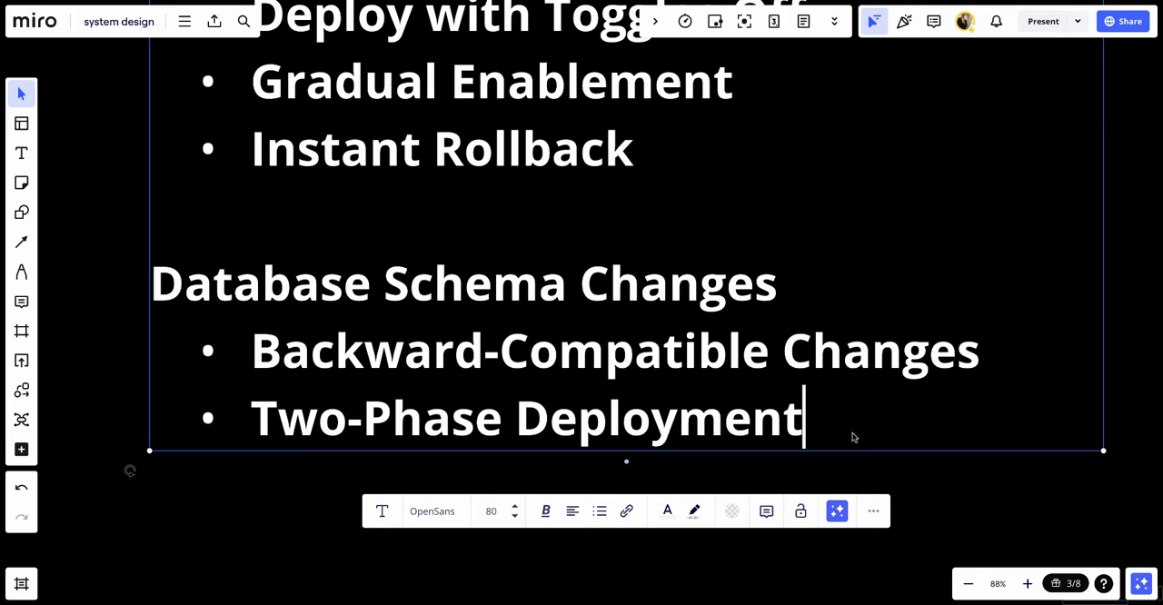
key(Return)
text(Online Migrations)
scroll(852, 437, down, 5)
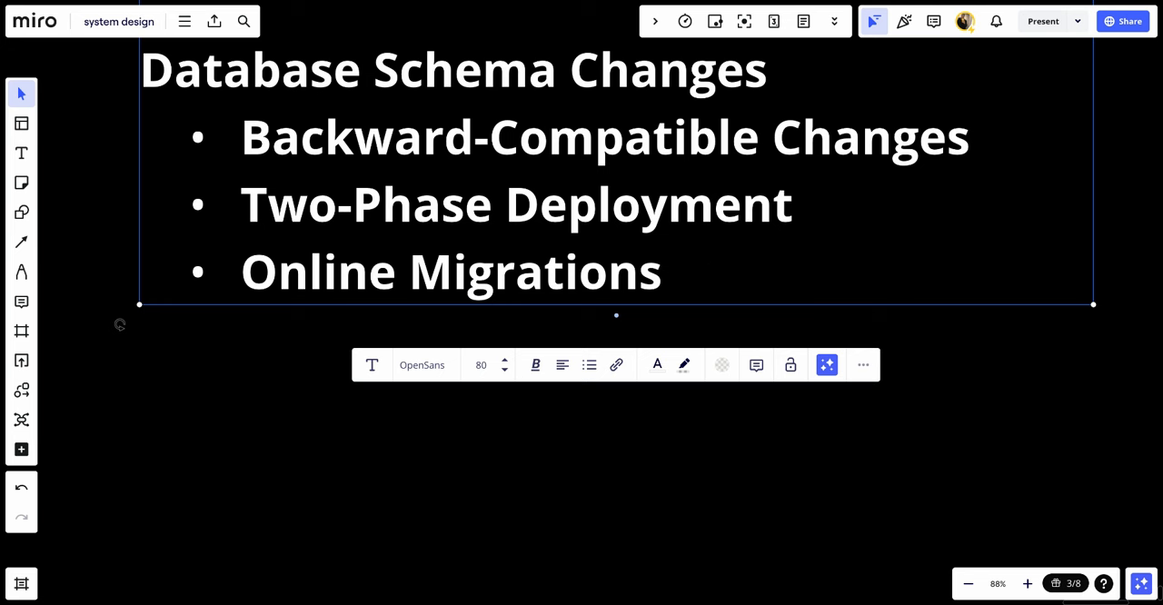
Add a 'Load Balancer and Traffic Management' heading with an empty bullet beneath it
key(Return)
key(Return)
text(Load Balancer and Traffic Management)
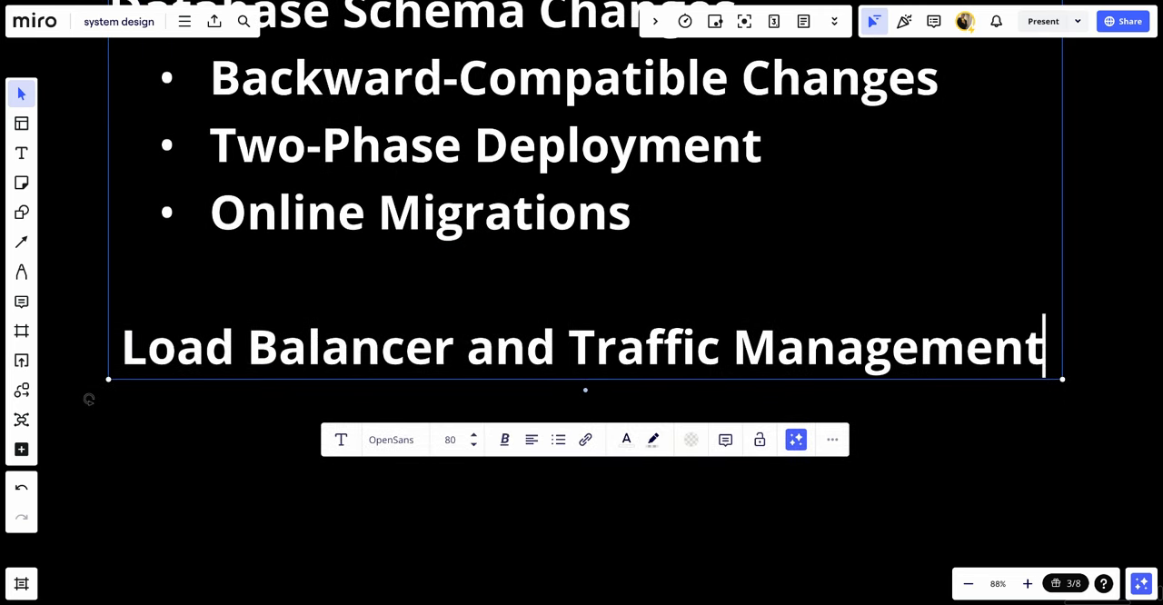
key(Return)
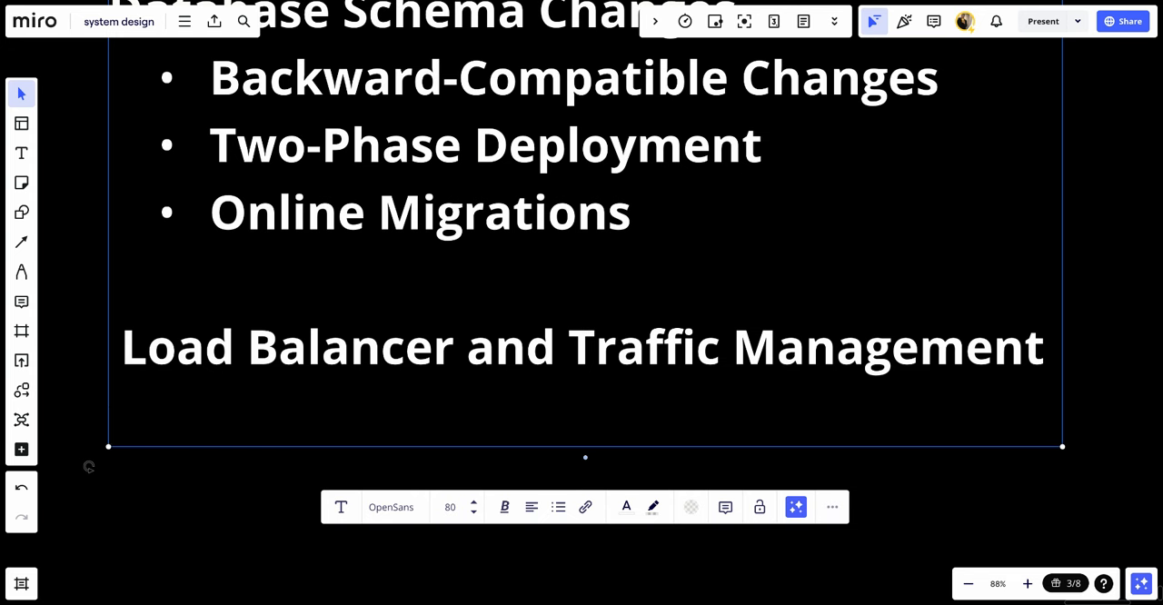
click(559, 507)
click(565, 540)
text(Graceful Degradation)
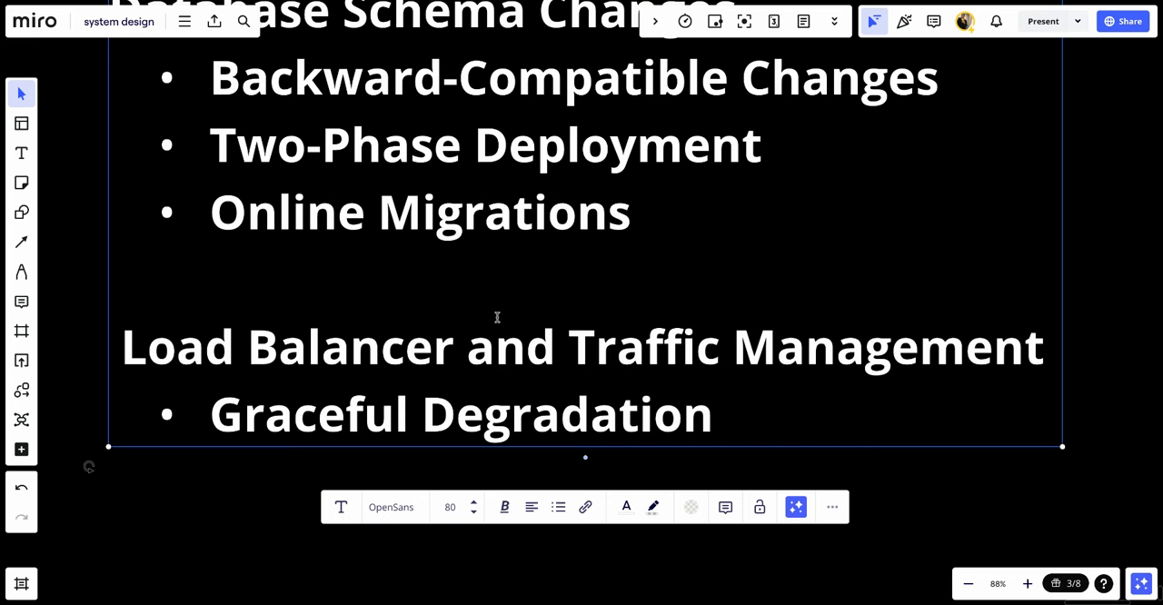
List 'Graceful Degradation', 'Session Persistence' and 'Health Checks', leaving a gap for the next heading
key(Return)
text(Session Persistence)
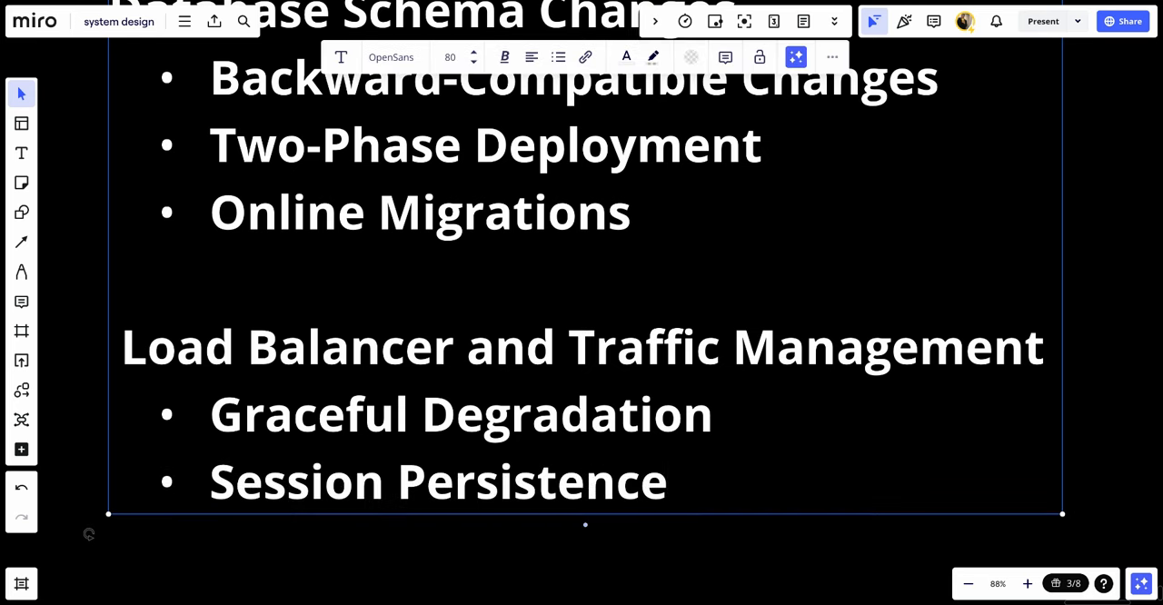
scroll(582, 318, down, 3)
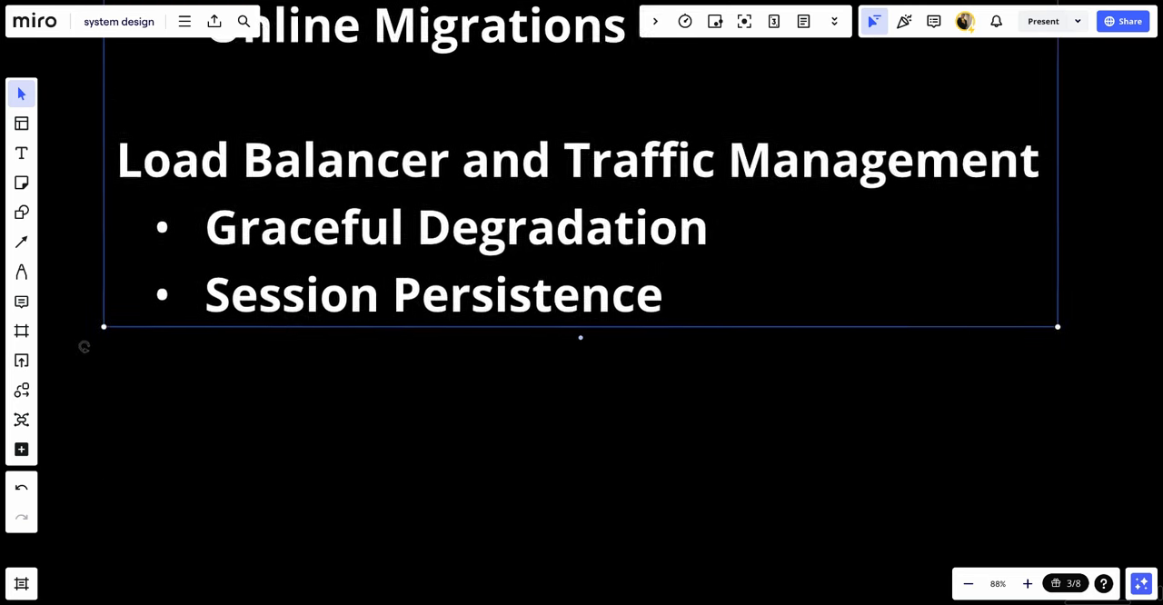
scroll(582, 273, down, 2)
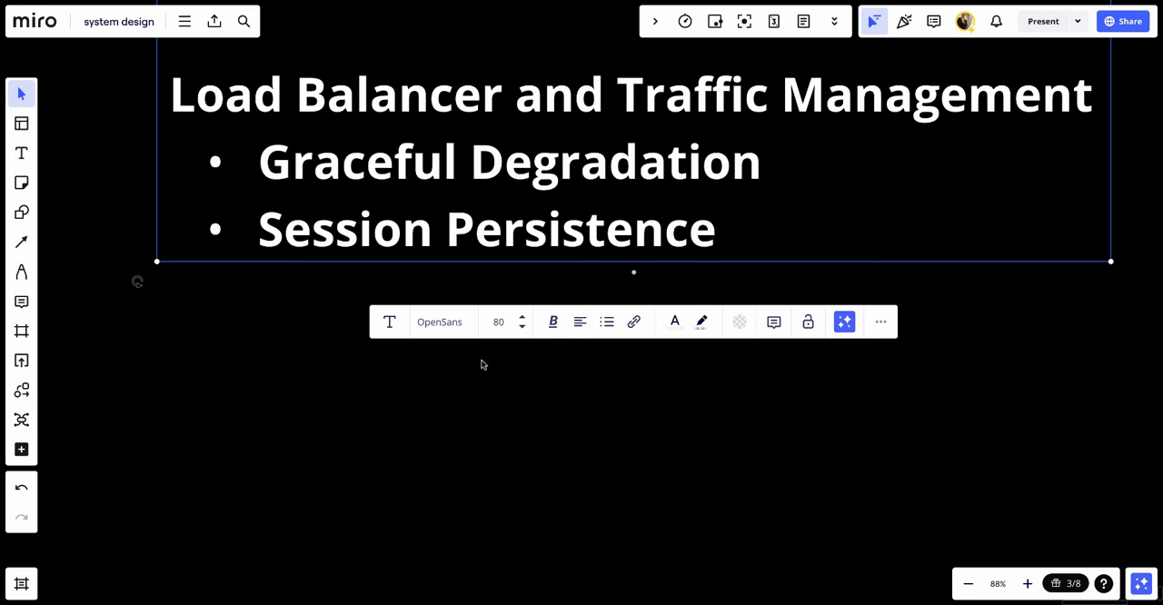
key(Return)
text(Health Checks)
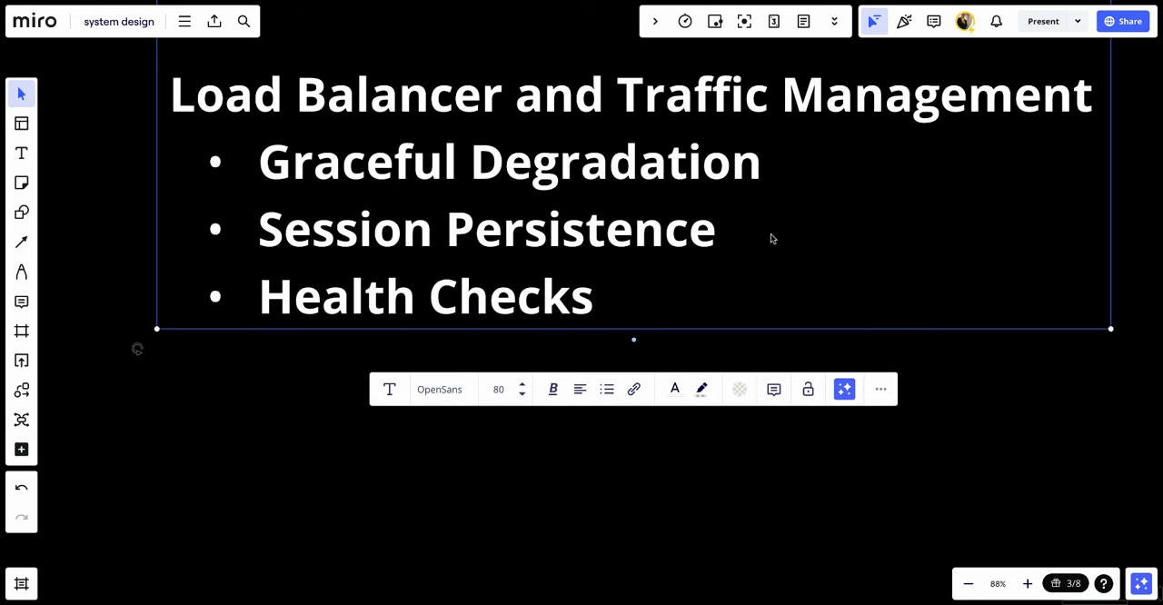
triple_click(542, 288)
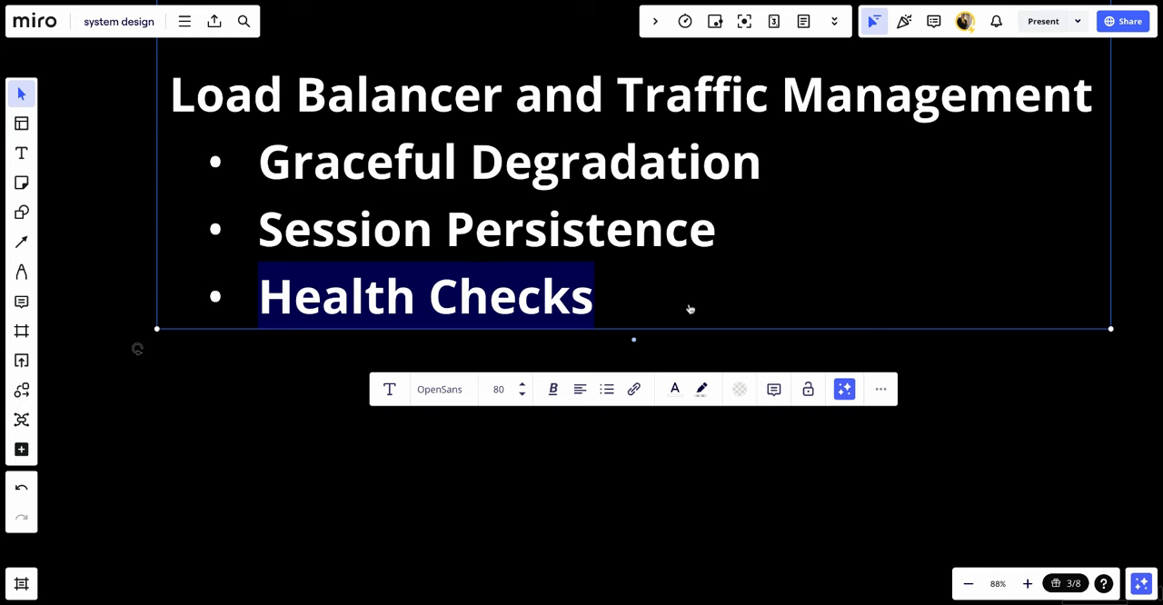
click(689, 309)
key(Return)
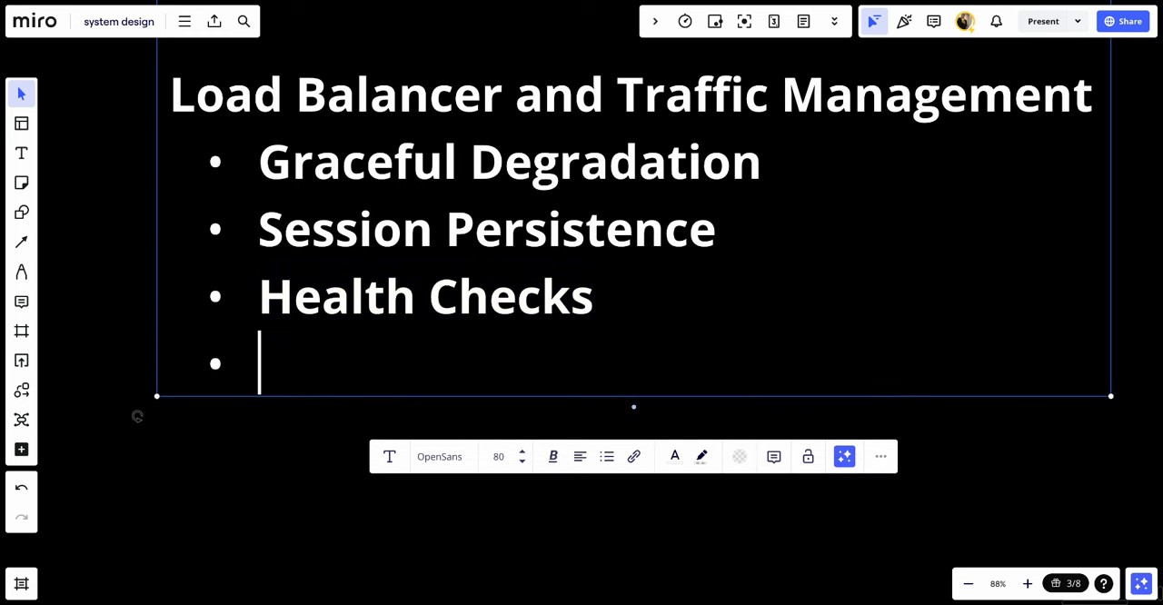
key(Return)
text(Automation and CI/CD Pipelines)
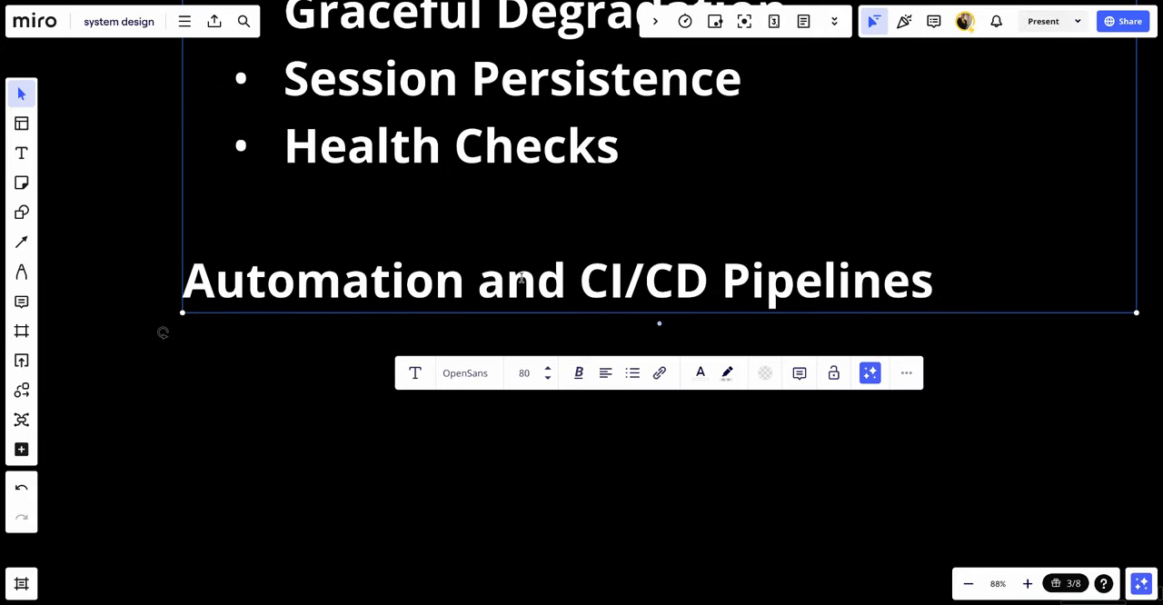
Bullet 'Automated Testing', 'Automated Rollout' and 'Rollback Mechanisms' under Automation and CI/CD Pipelines
key(Return)
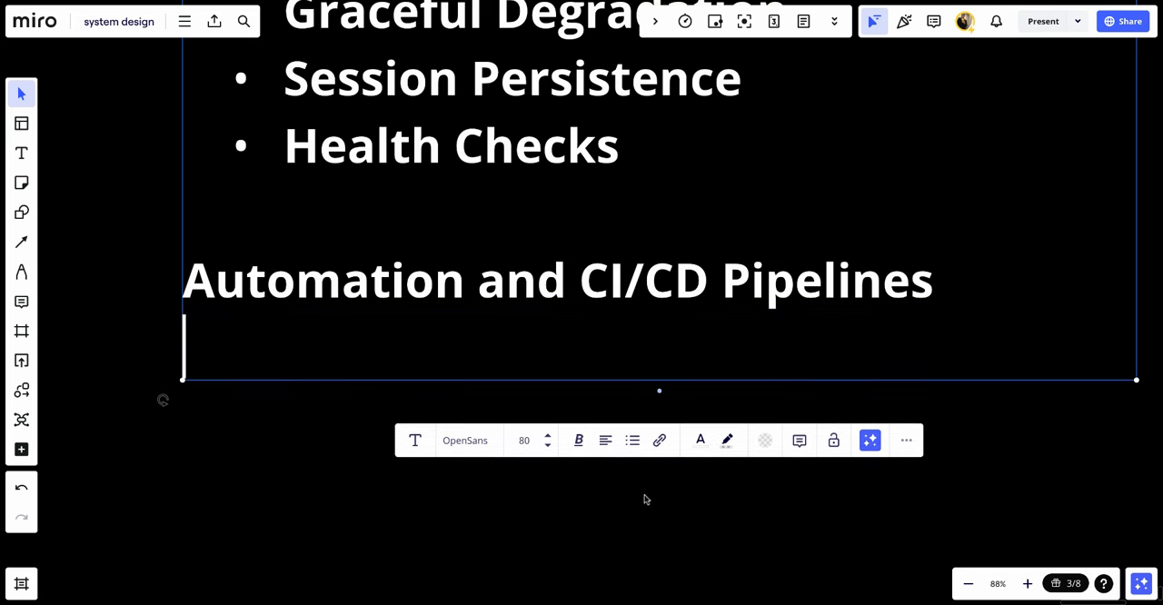
click(632, 440)
click(632, 478)
text(Automated Testing)
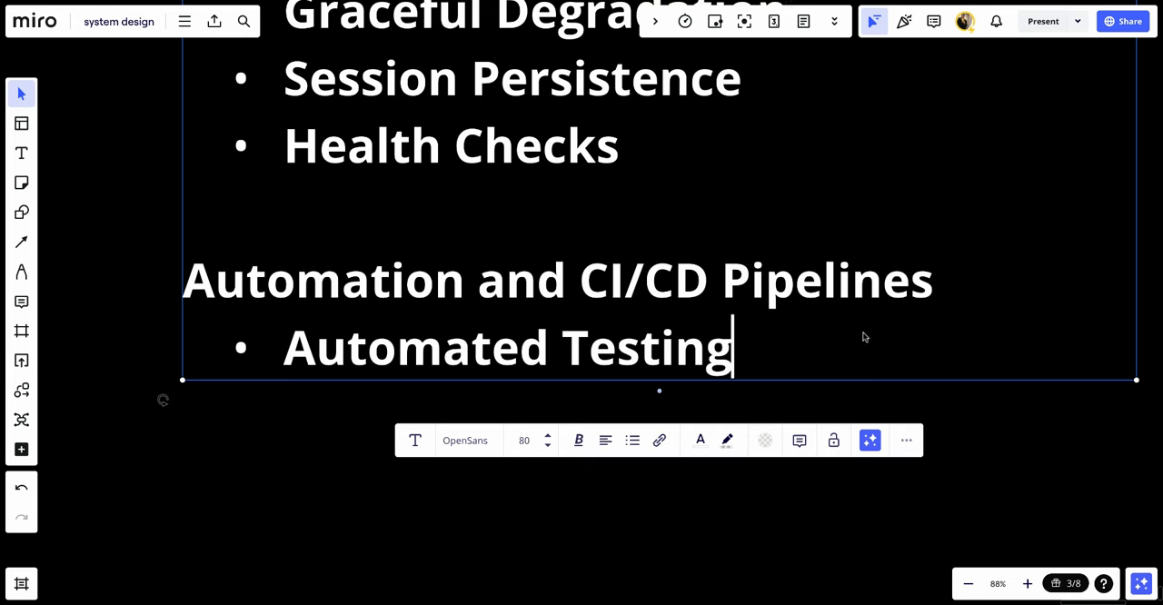
key(Return)
text(Automated Rollout)
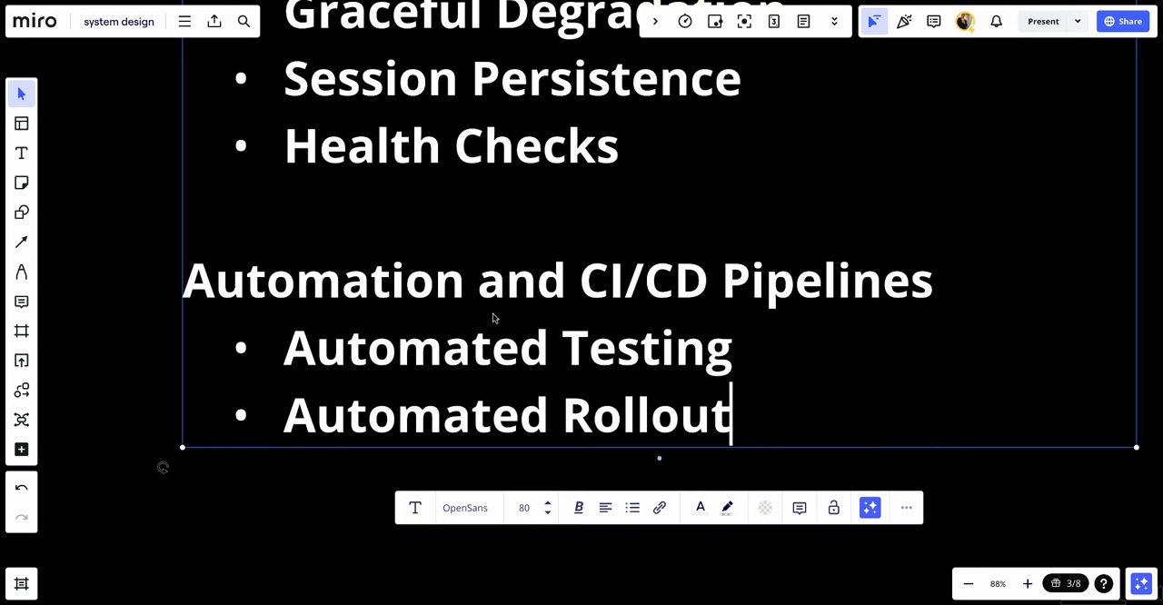
key(Return)
text(Rollback Mechanisms)
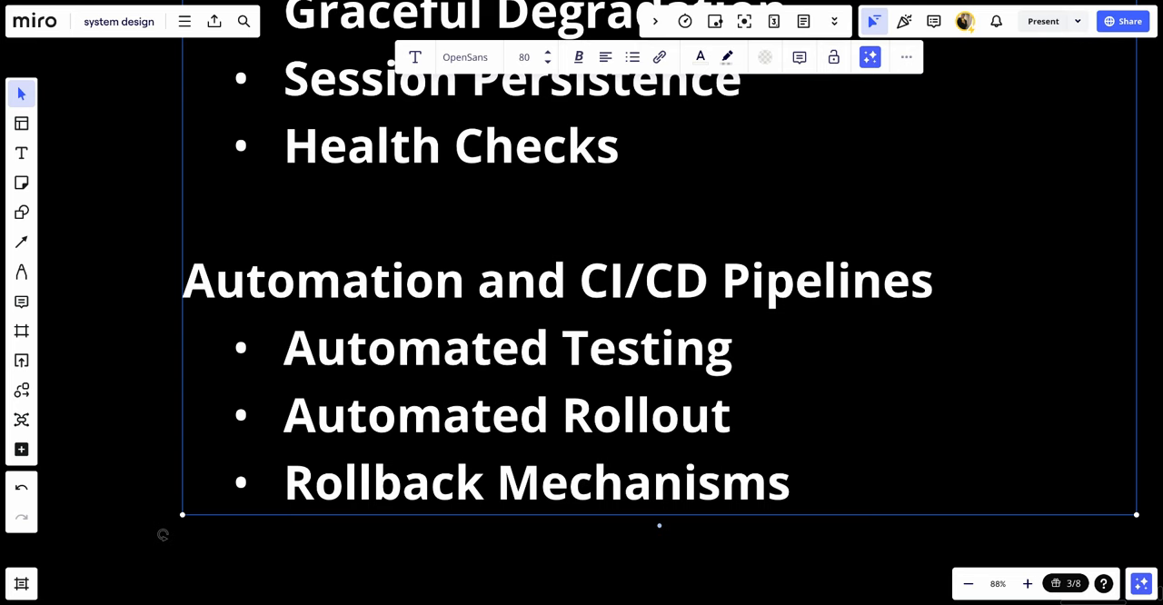
Add an 'Example Workflow' heading and begin a numbered list with step 1 'Prepare'
key(Return)
key(Return)
text(Example Workflow)
key(Return)
text(1.)
key(Return)
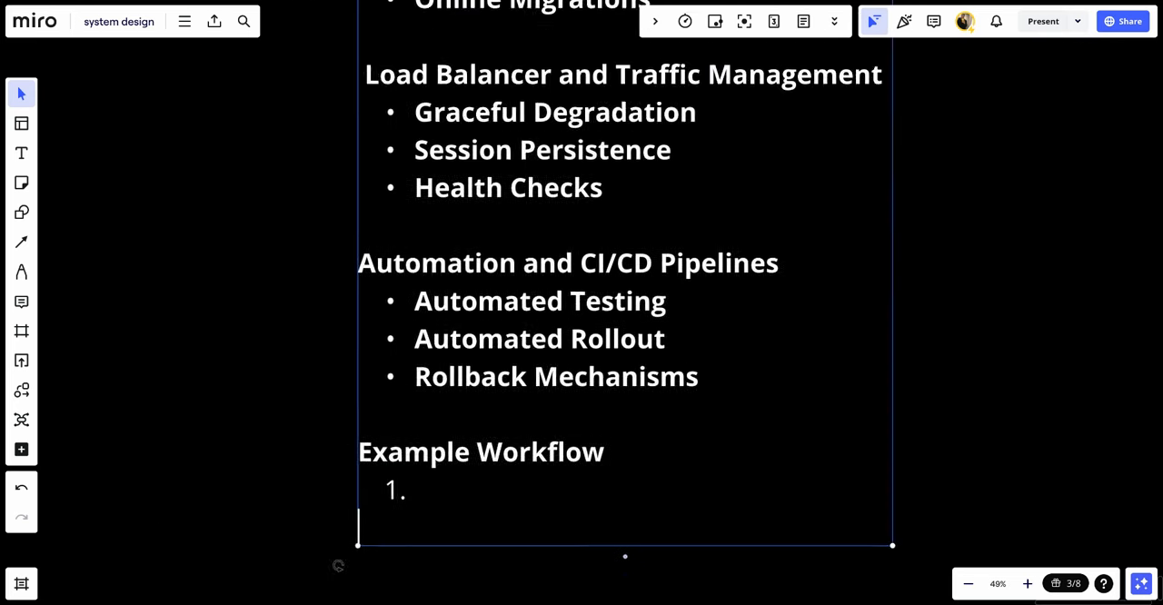
click(572, 406)
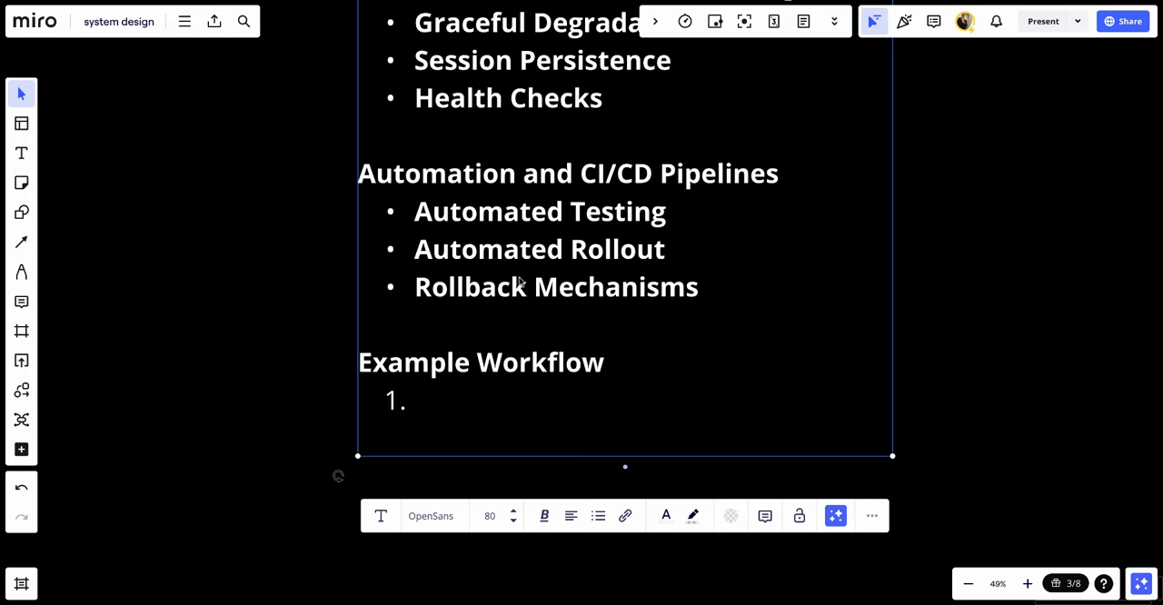
text(Prepare)
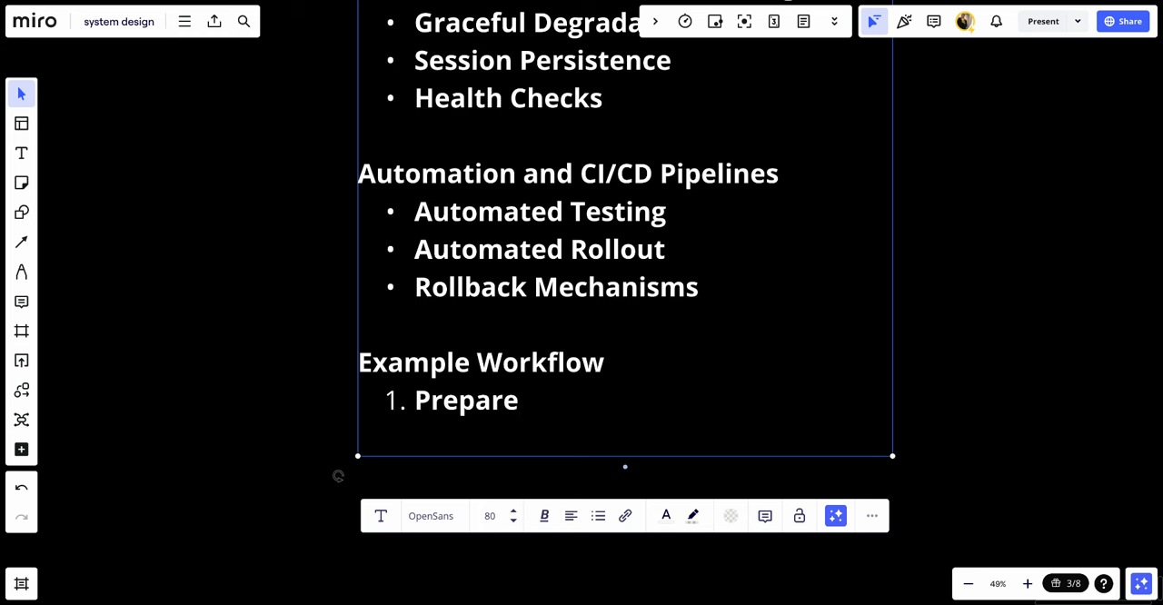
Add numbered steps 'Deploy', 'Monitor', 'Adjust' and 'Finalize'
key(Return)
text(Deploy)
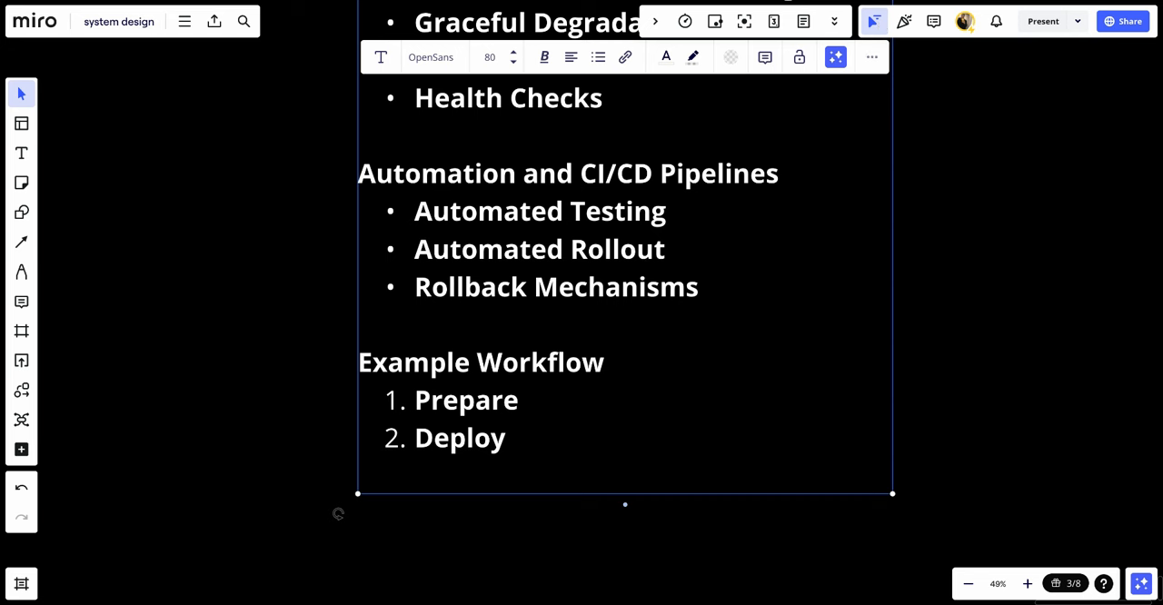
key(Return)
text(Monitor)
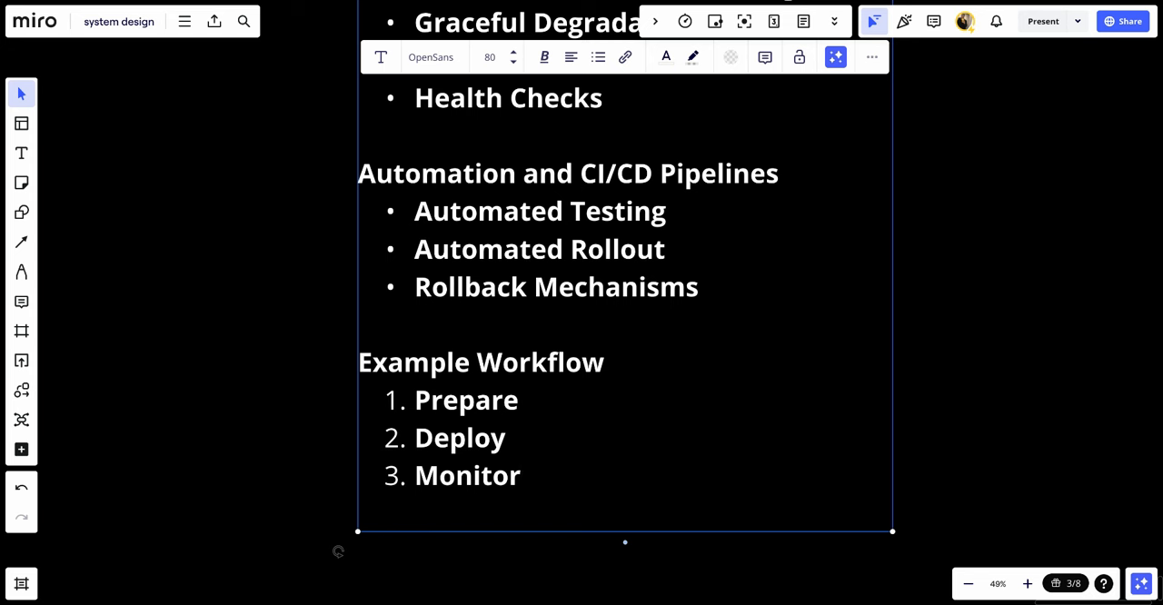
key(Return)
text(Adjust)
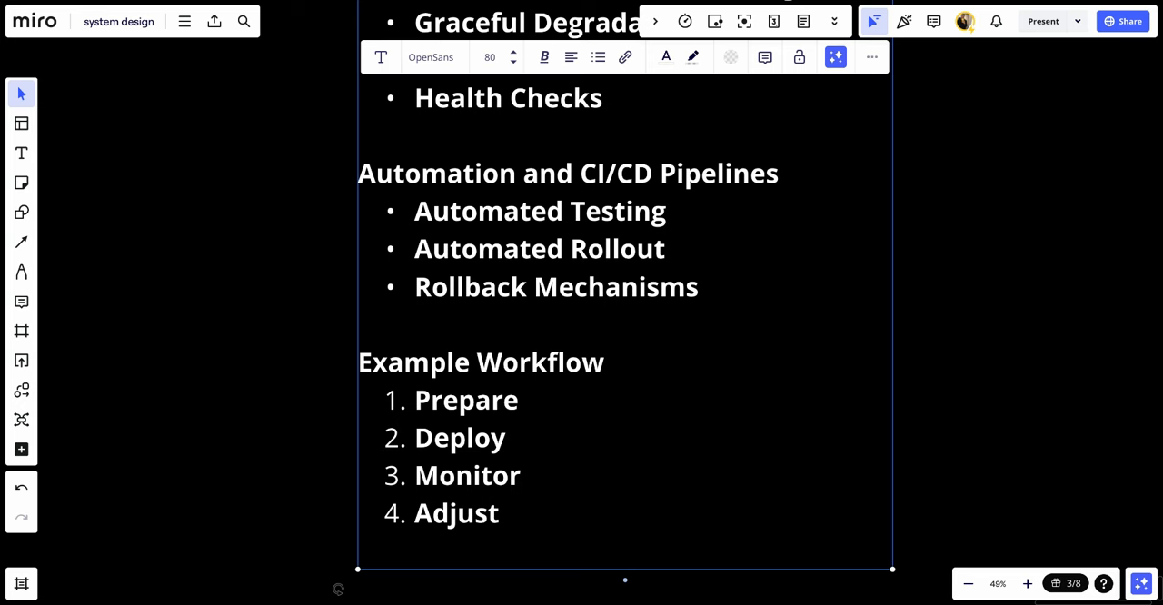
key(Return)
text(Finalize)
scroll(581, 303, down, 5)
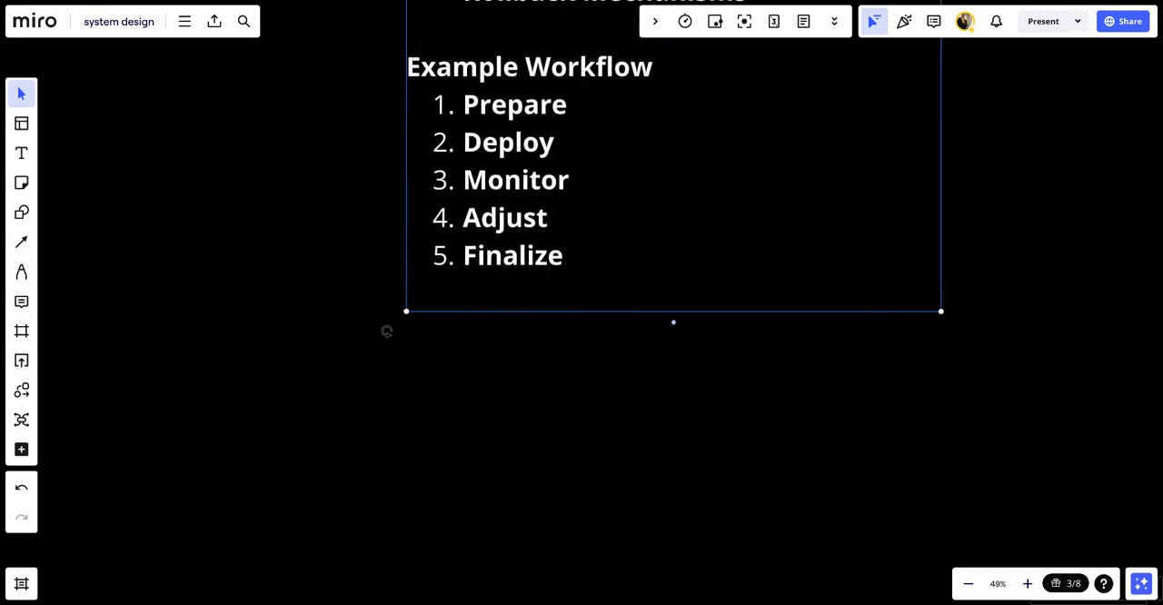